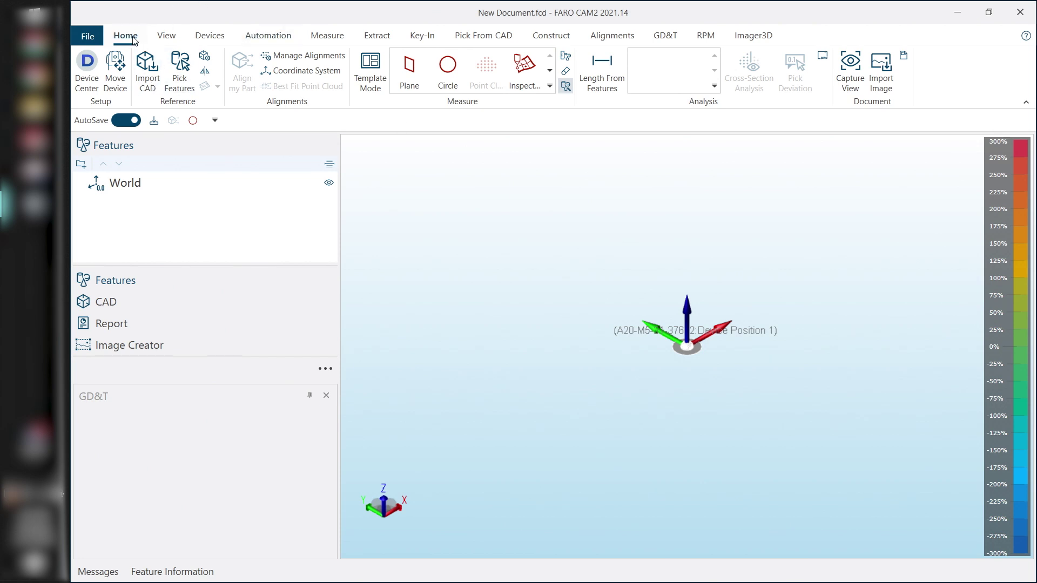
- Import the Position Measure Example 2 STEP file as the CAD model
left_click(147, 73)
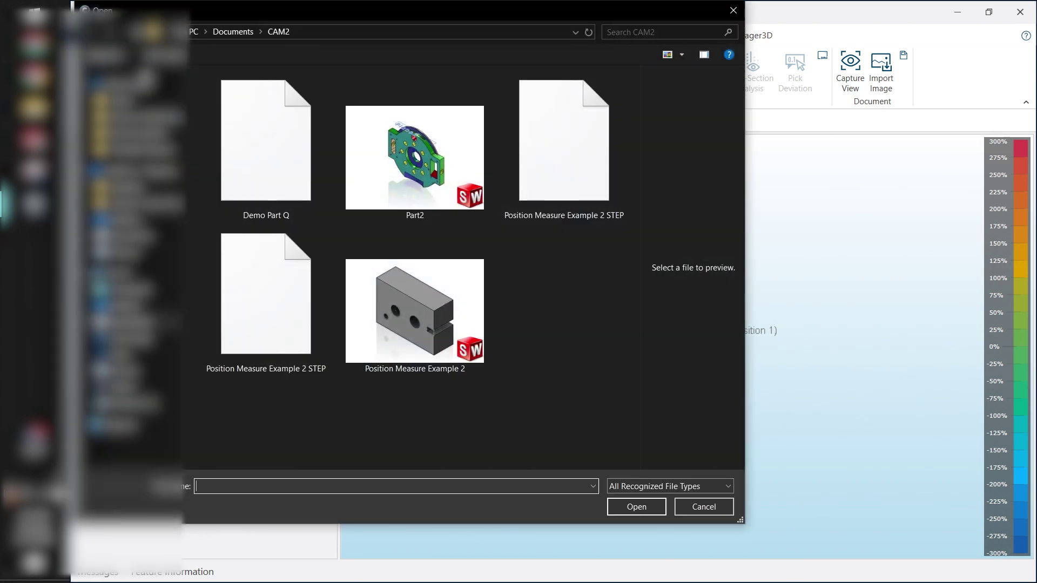
left_click(558, 187)
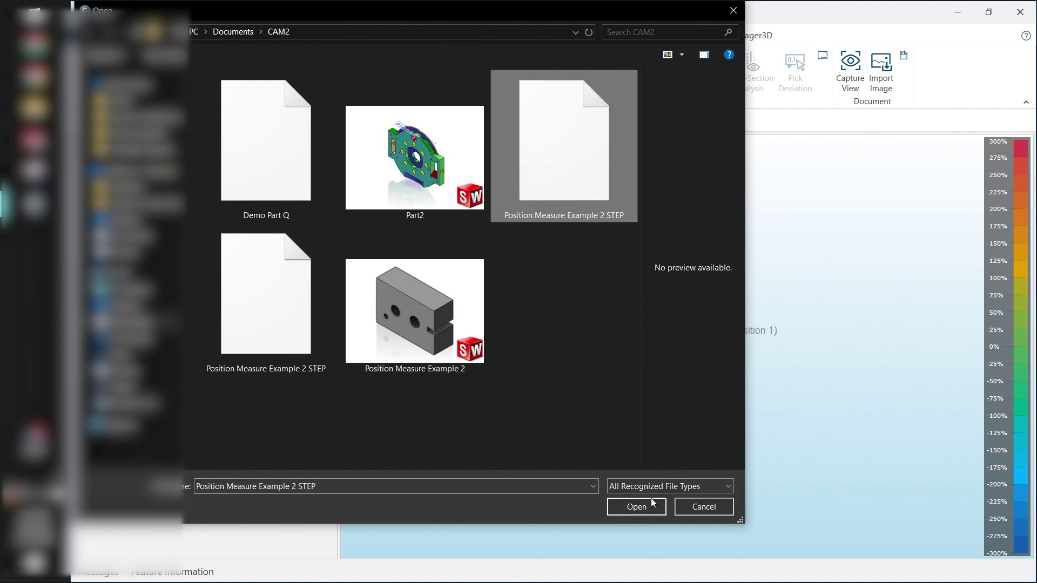
left_click(668, 486)
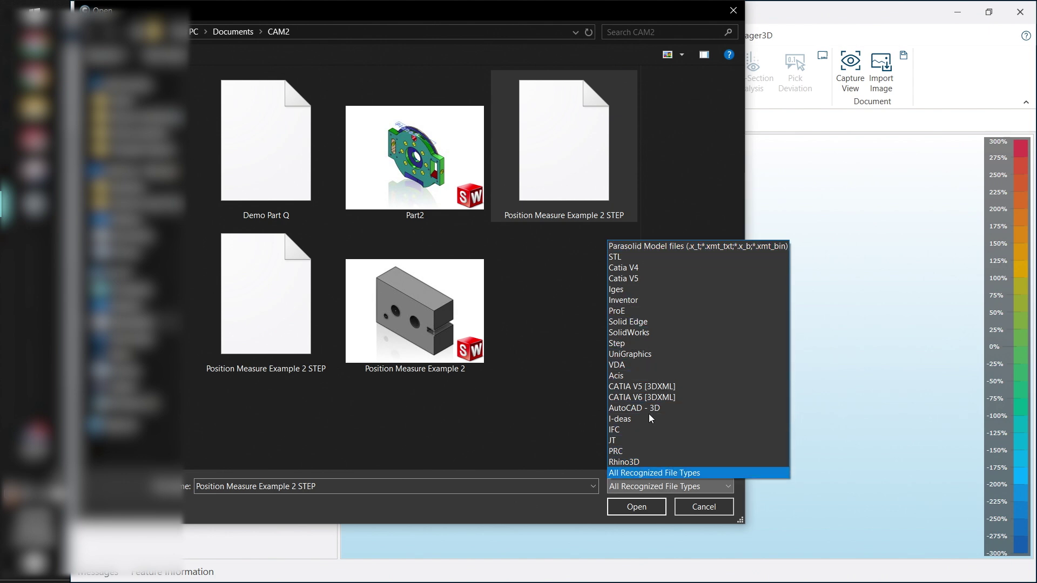
left_click(569, 188)
left_click(636, 506)
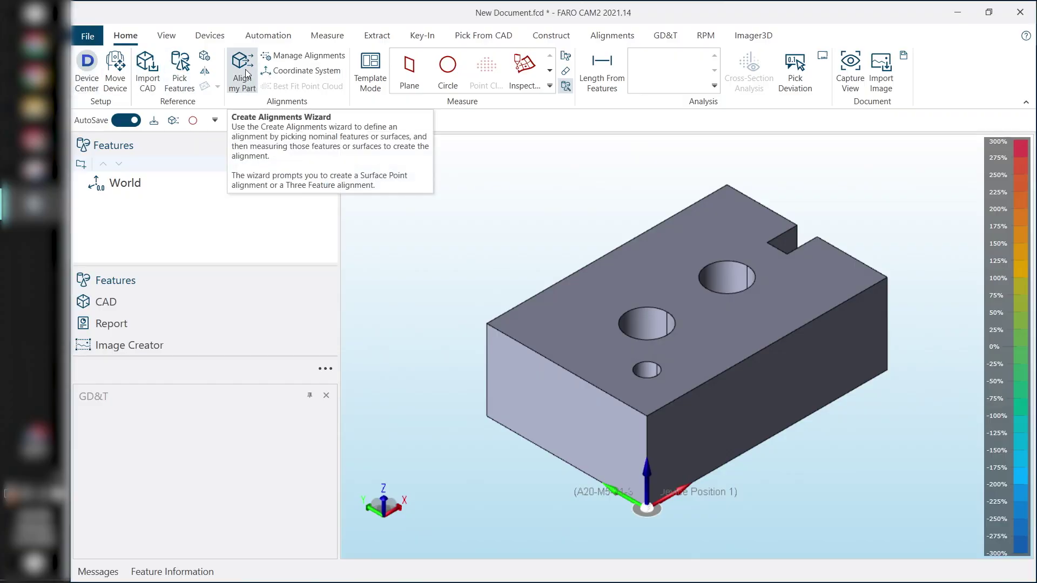
- Start Align my Part and pick the bottom, back and side faces as Planes 1, 2 and 3
left_click(245, 73)
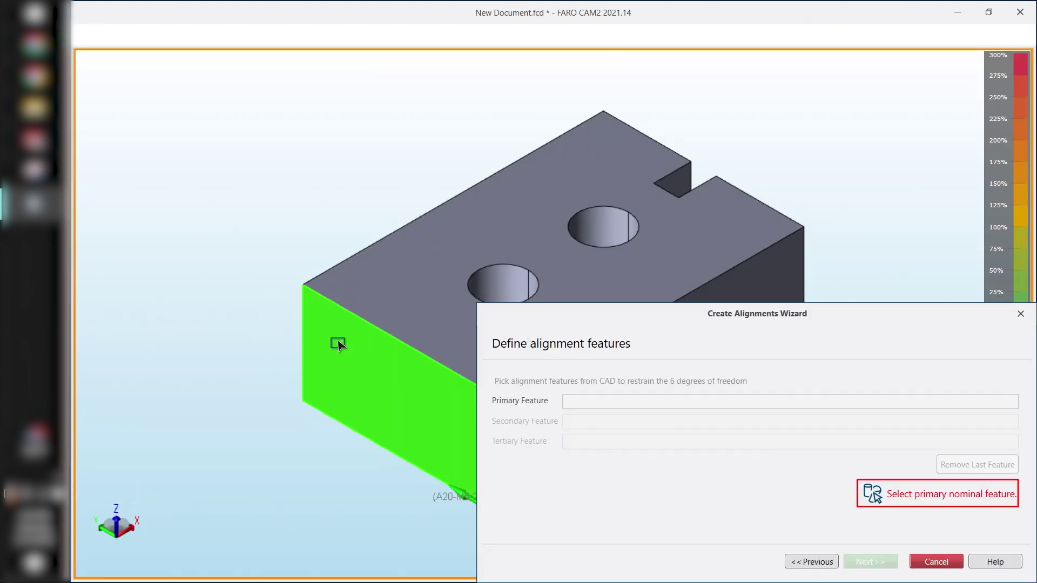
middle_click_drag(624, 217, 329, 250)
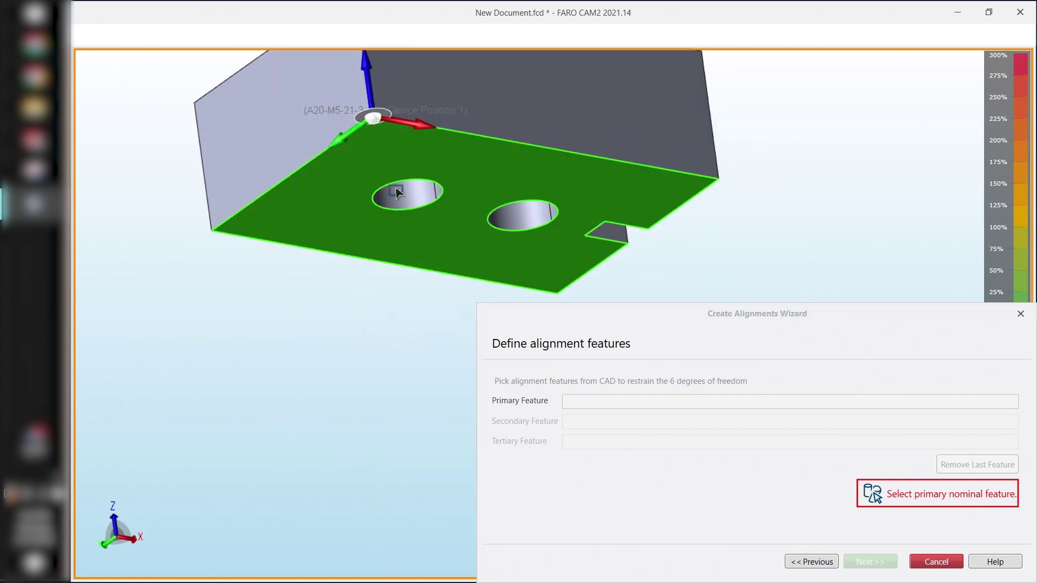
left_click(397, 191)
left_click(589, 118)
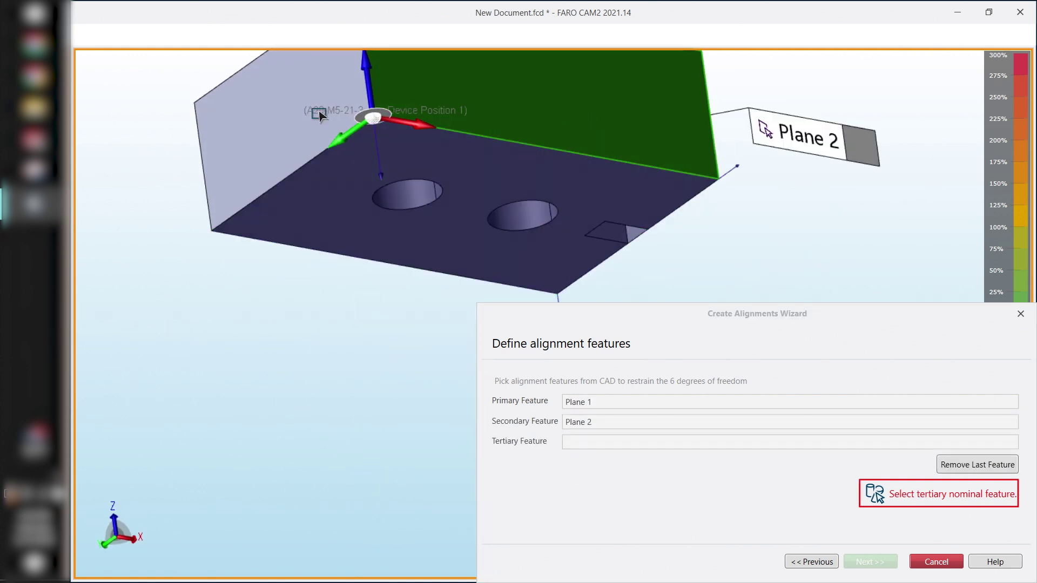
left_click(276, 122)
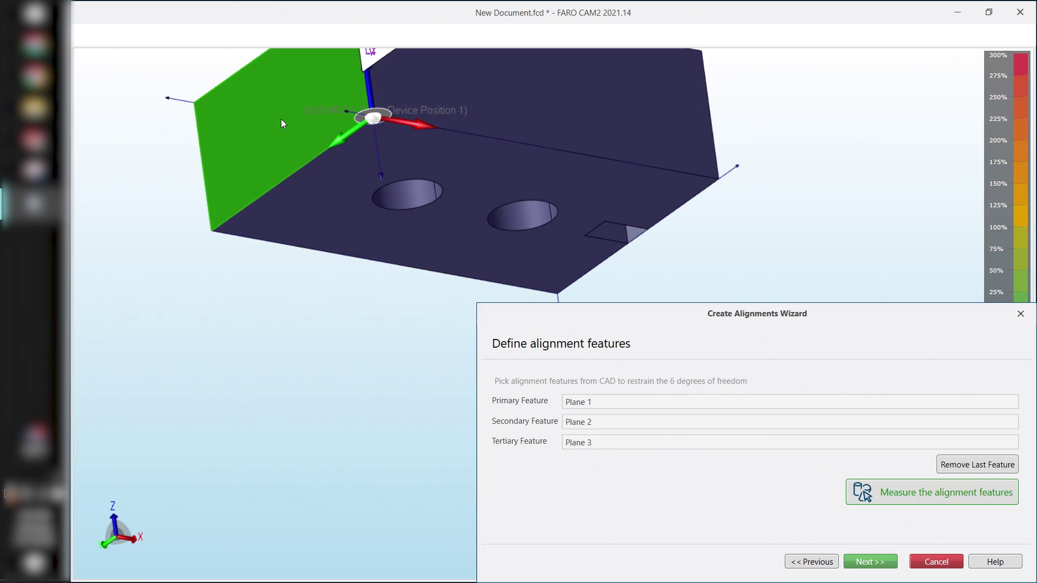
- Measure the three alignment planes with the device and accept the alignment results
left_click(888, 566)
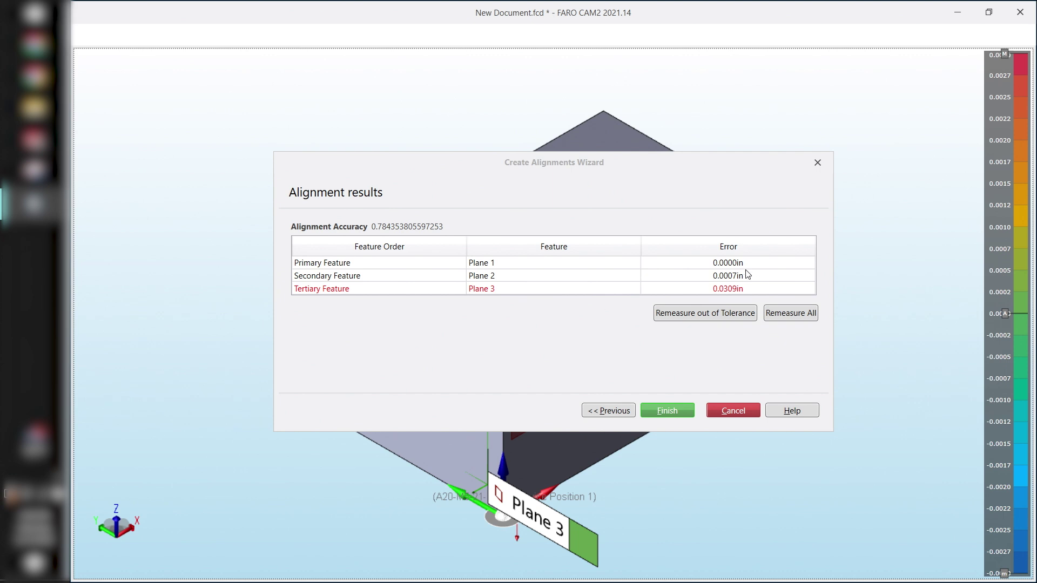
left_click(679, 412)
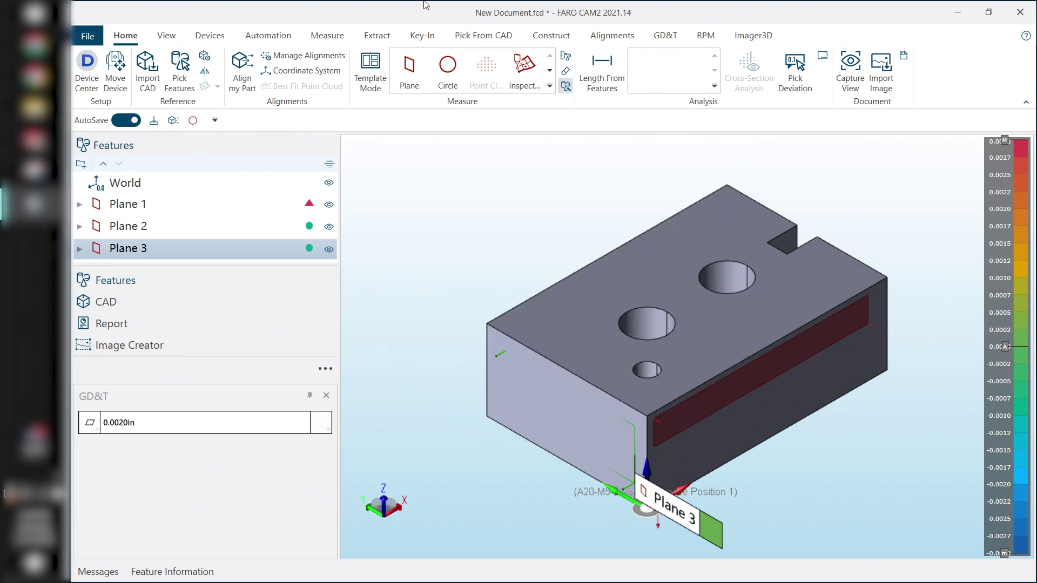
- Rename Plane 1, Plane 2 and Plane 3 in the Features tree to A, B and C
left_click(151, 205)
left_click(133, 206)
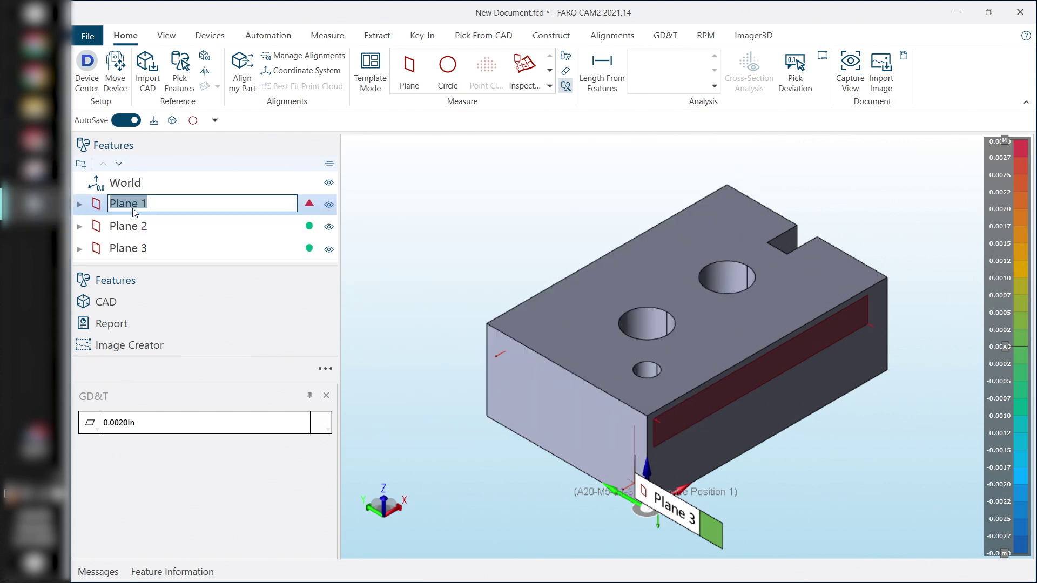
key("Escape")
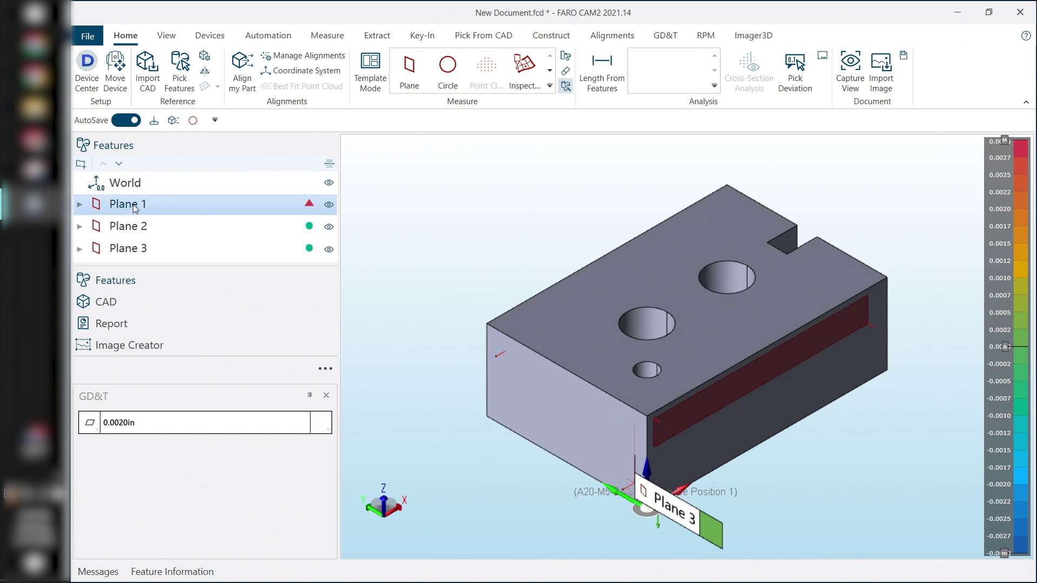
left_click(133, 209)
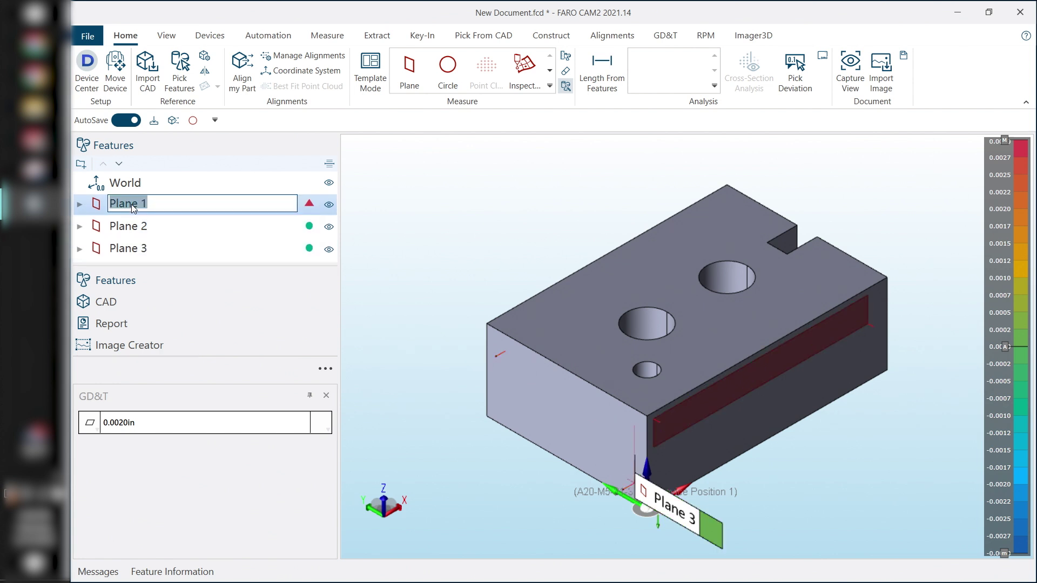
type("A")
left_click(133, 227)
right_click(133, 228)
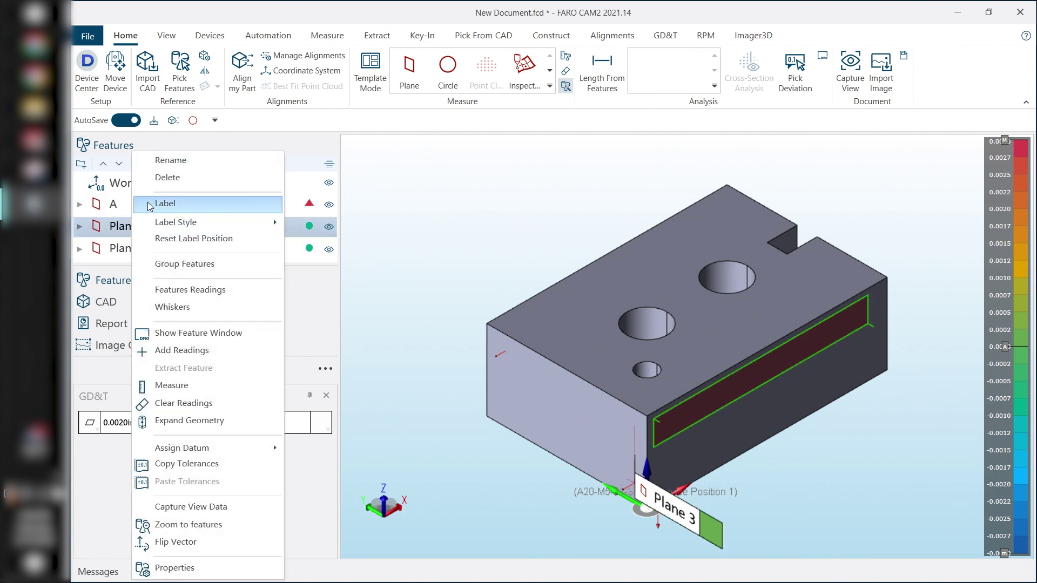
left_click(165, 186)
type("B")
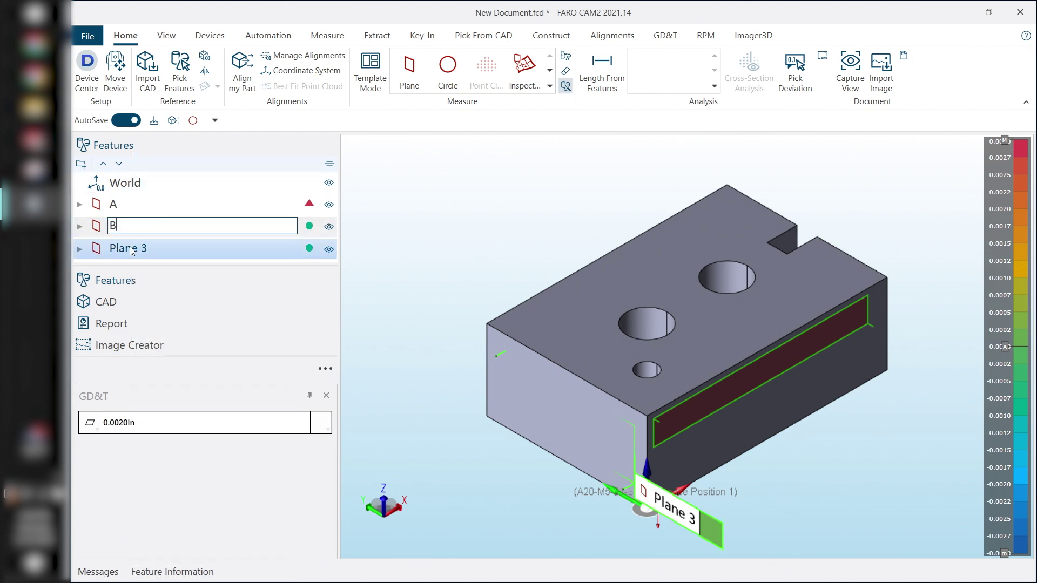
left_click(130, 249)
double_click(131, 252)
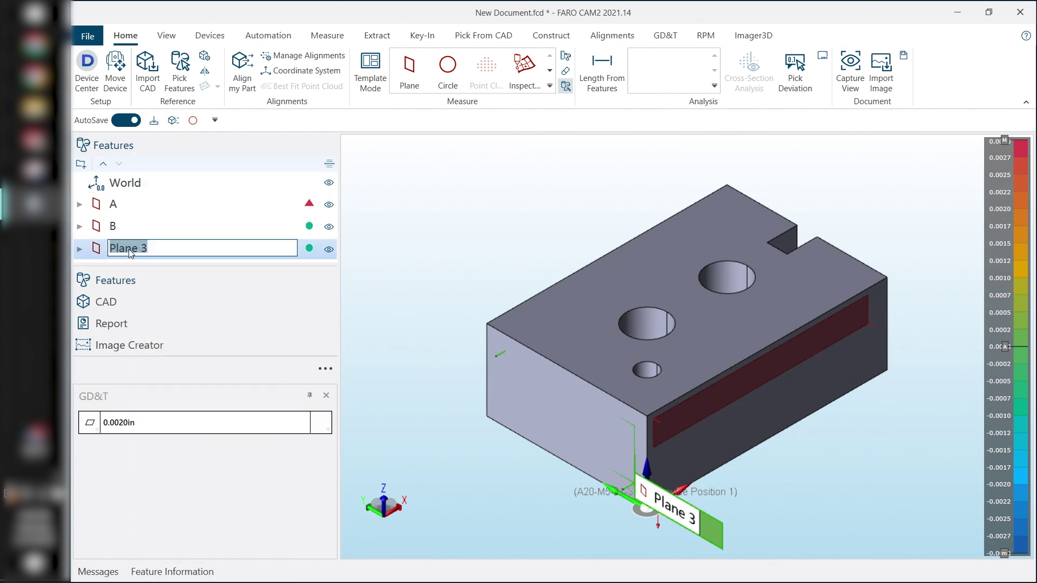
type("C")
left_click(417, 248)
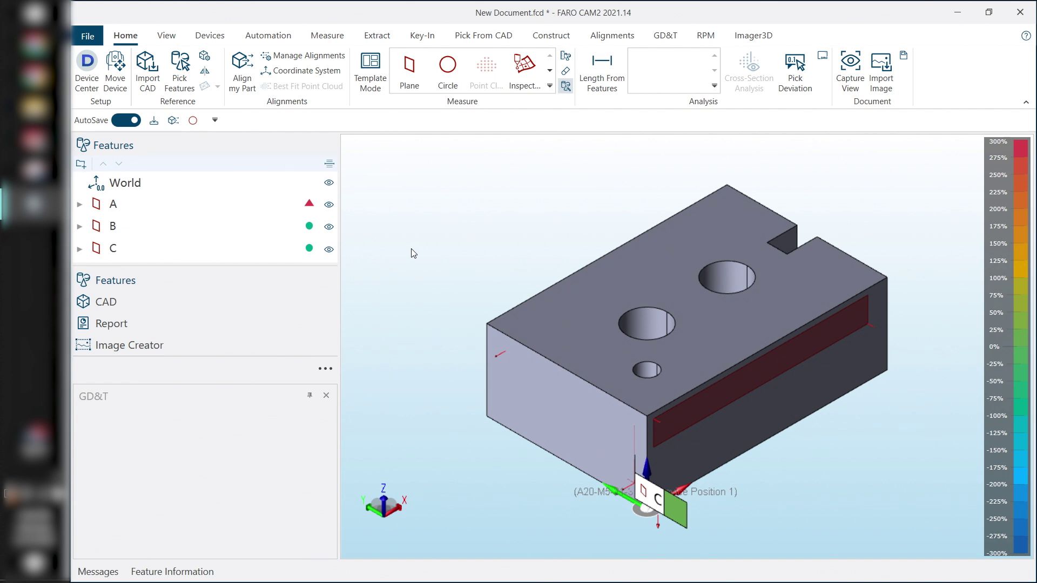
- Pick the top face and its opposite face from the CAD as two plane features
middle_click_drag(479, 259, 543, 333)
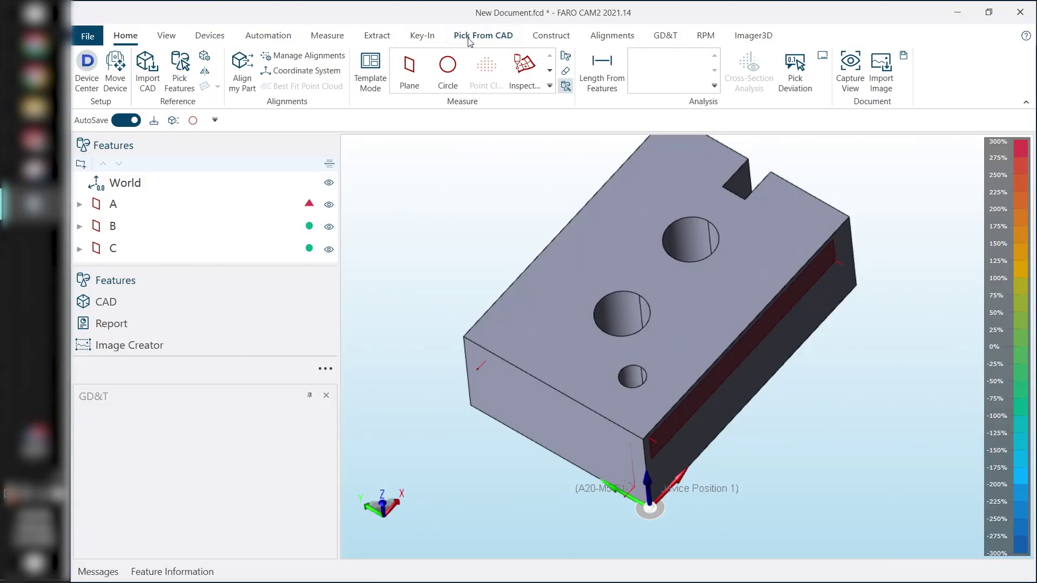
left_click(469, 38)
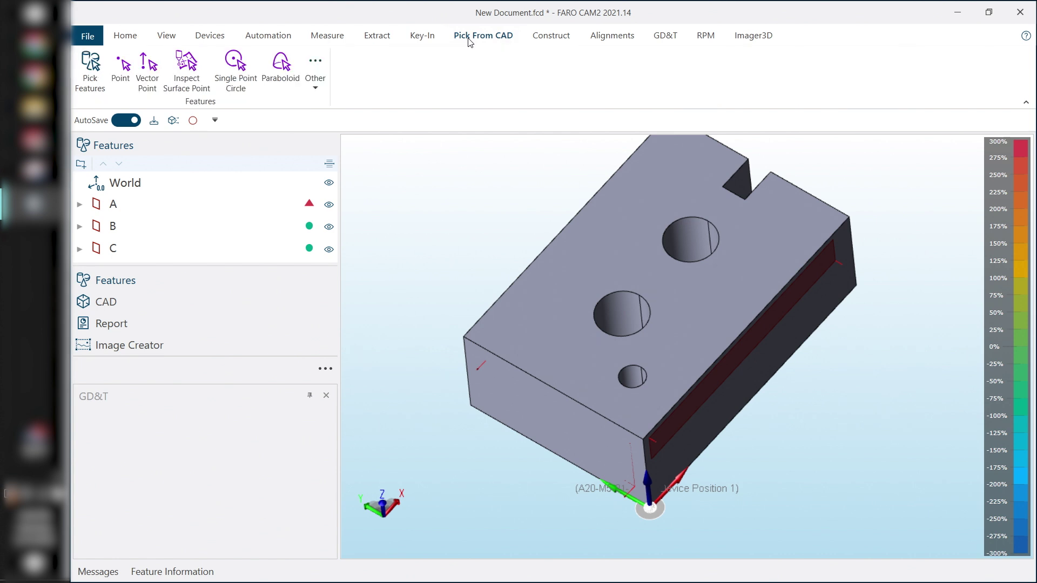
left_click(90, 69)
left_click(586, 266)
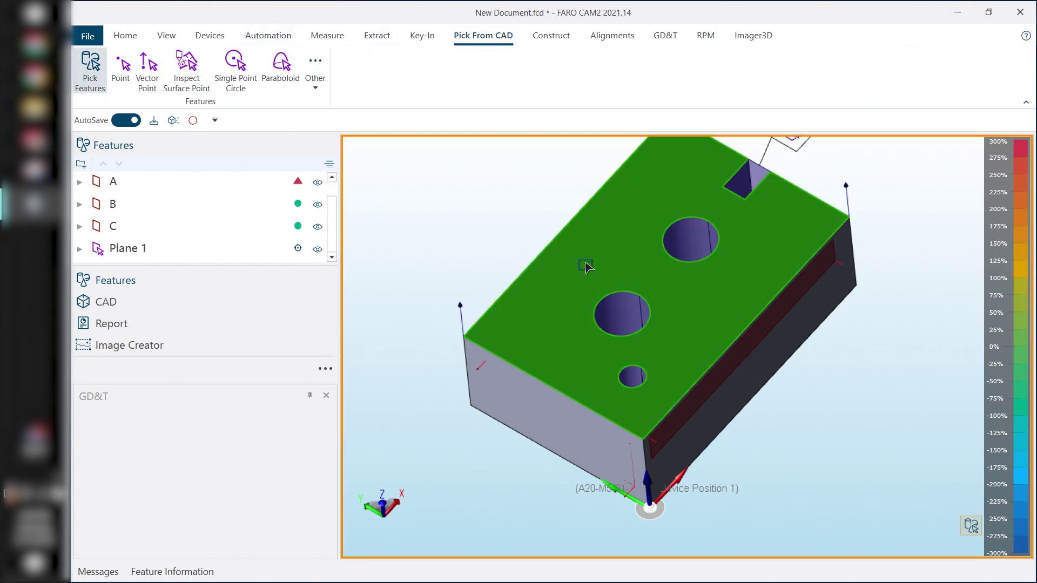
mouse_move(431, 254)
middle_mouse_down()
mouse_move(502, 251)
mouse_move(642, 270)
middle_mouse_up()
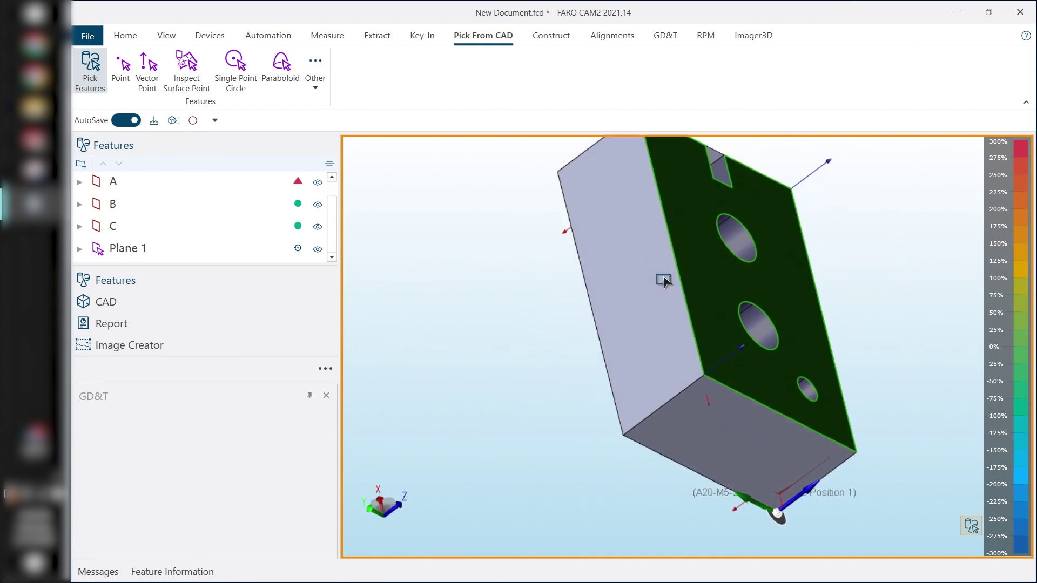
left_click(641, 269)
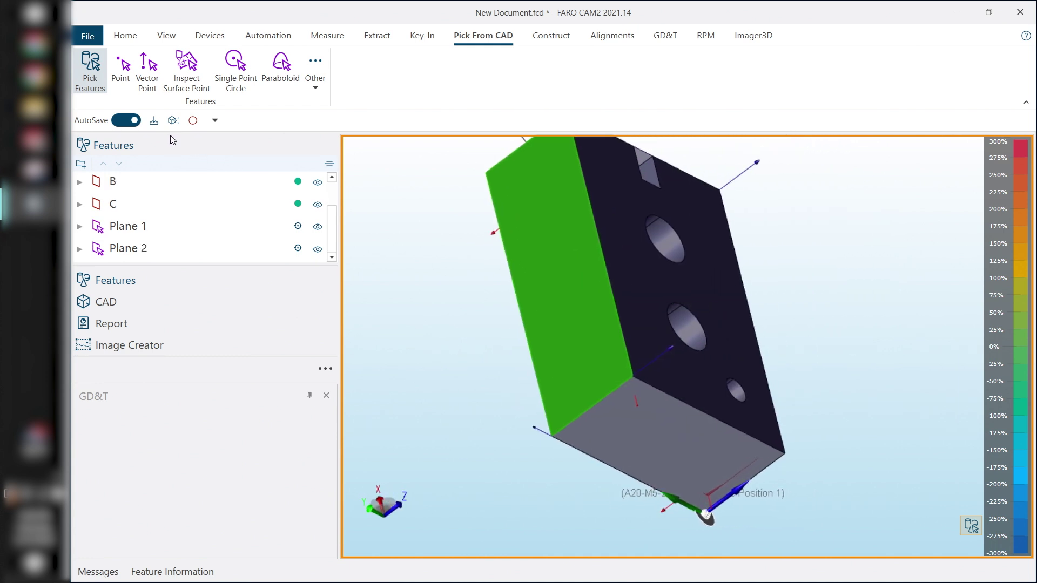
- Rename the picked Plane 1 and Plane 2 to Opp A and Opp B
left_click(127, 226)
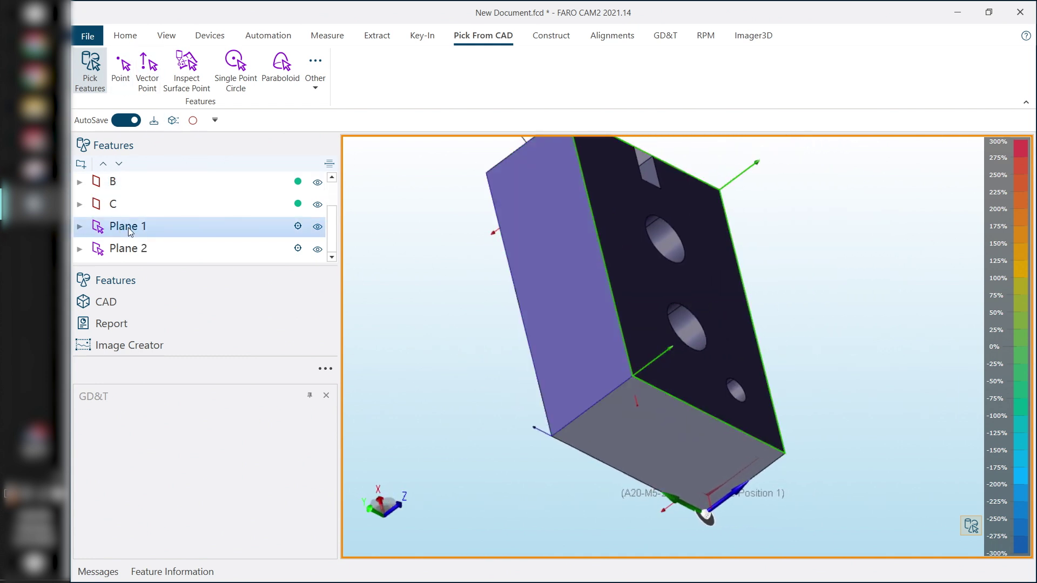
double_click(129, 230)
type("Opp A")
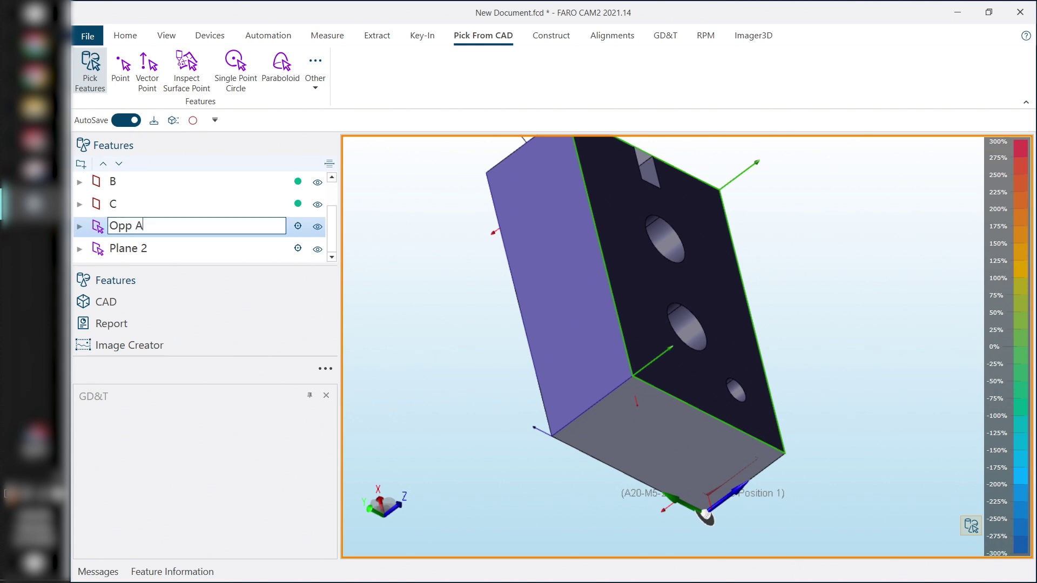
left_click(122, 248)
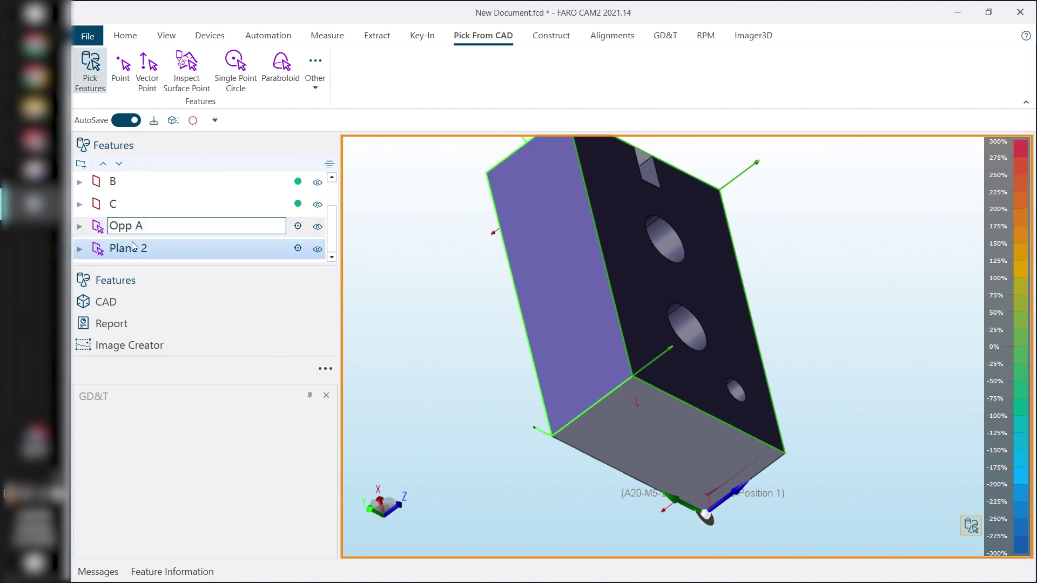
double_click(138, 250)
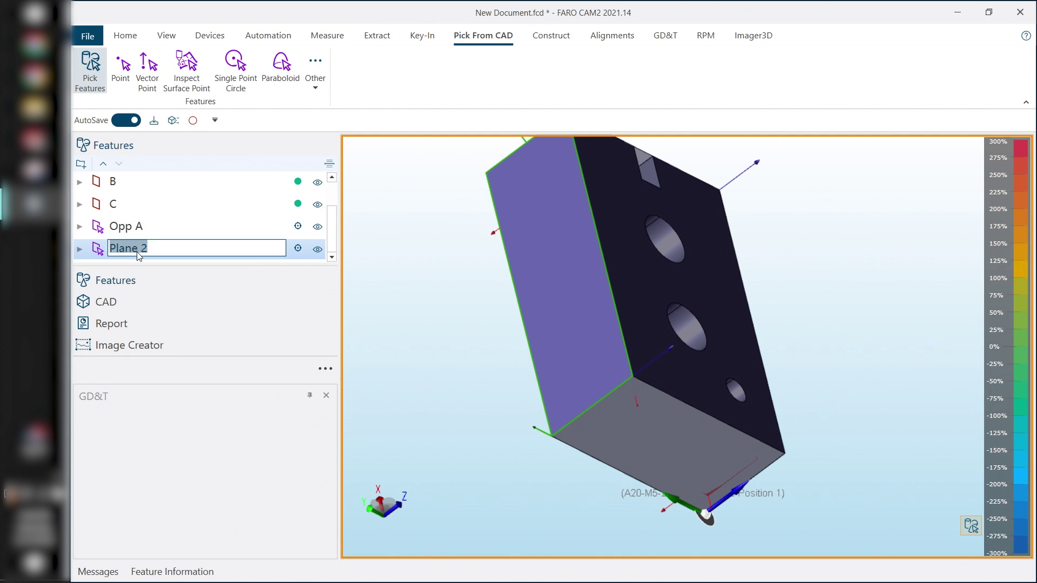
left_click(138, 250)
type("Opp B")
key("Return")
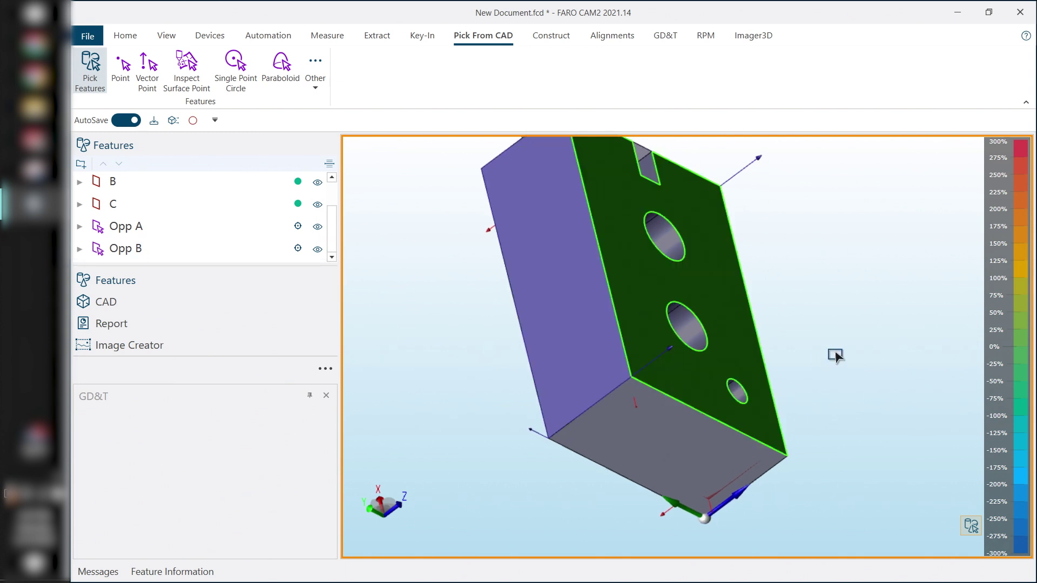
- Pick the hole from the CAD as Cylinder 1 and exit pick mode
mouse_move(836, 356)
middle_mouse_down()
mouse_move(749, 370)
mouse_move(530, 340)
middle_mouse_up()
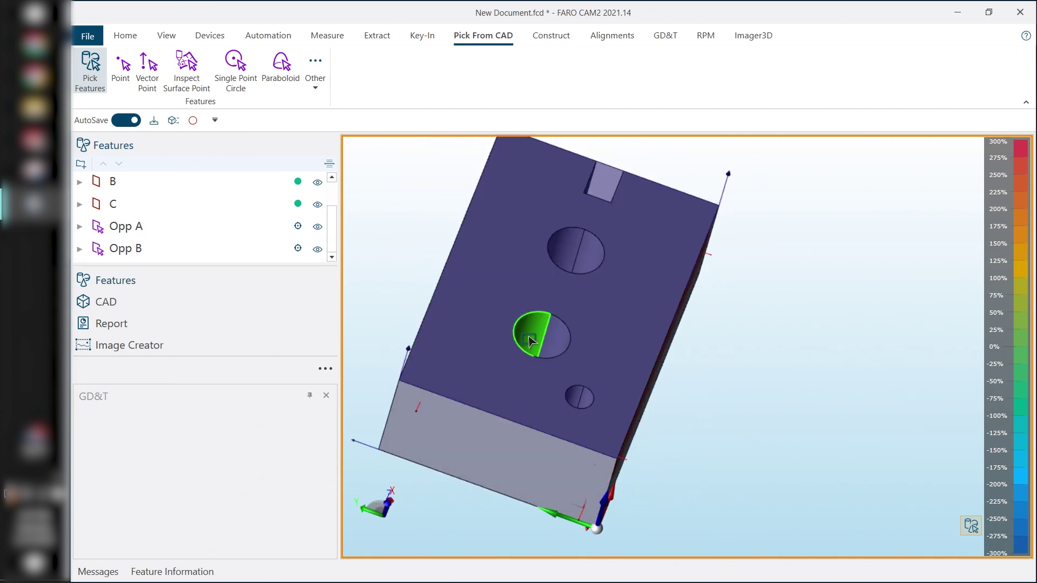
left_click(531, 341)
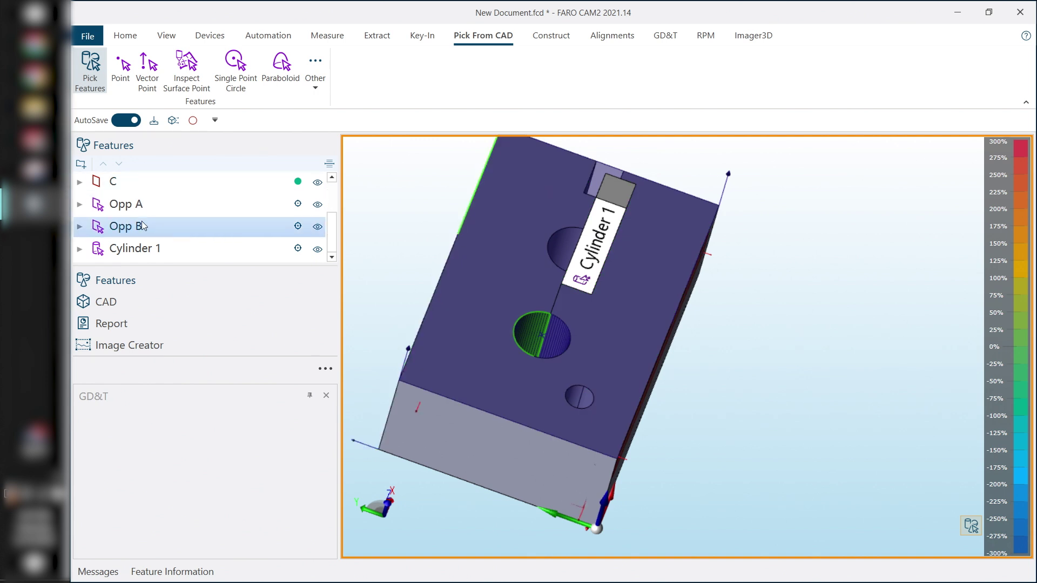
left_click(90, 71)
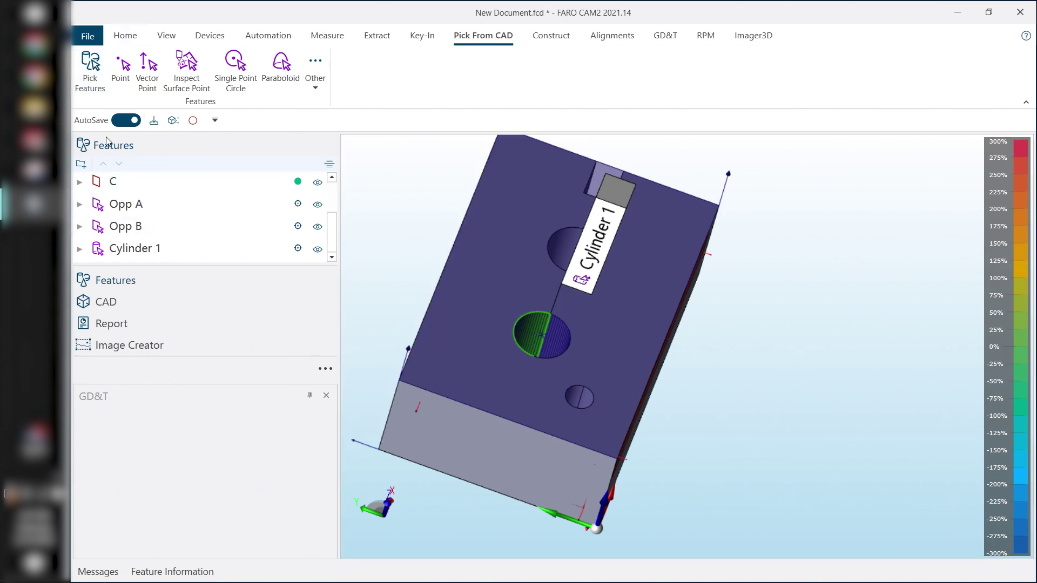
left_click(125, 35)
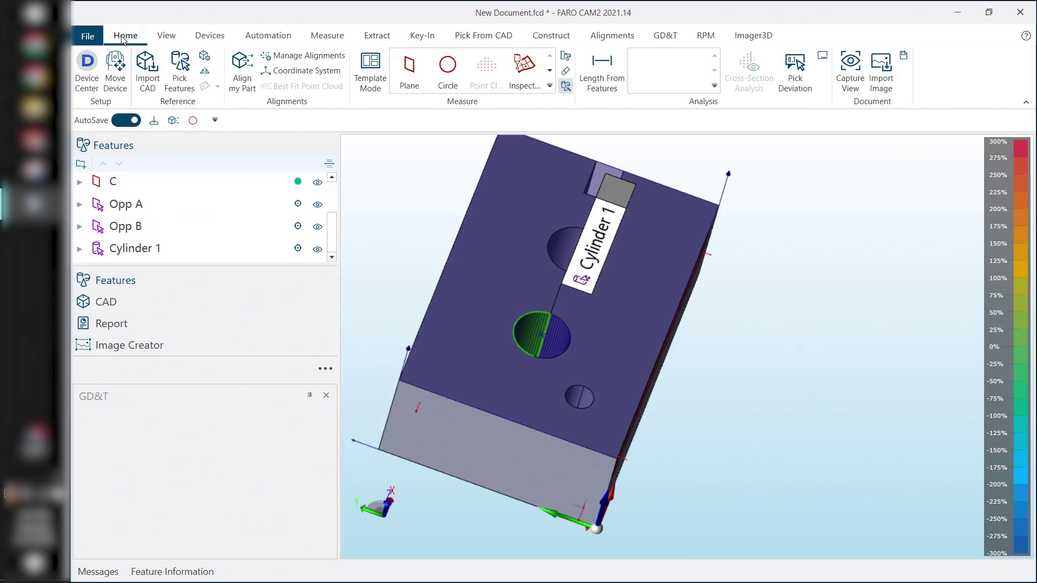
- Measure All on Opp A, Opp B and Cylinder 1, agreeing to remeasure
left_click(191, 206)
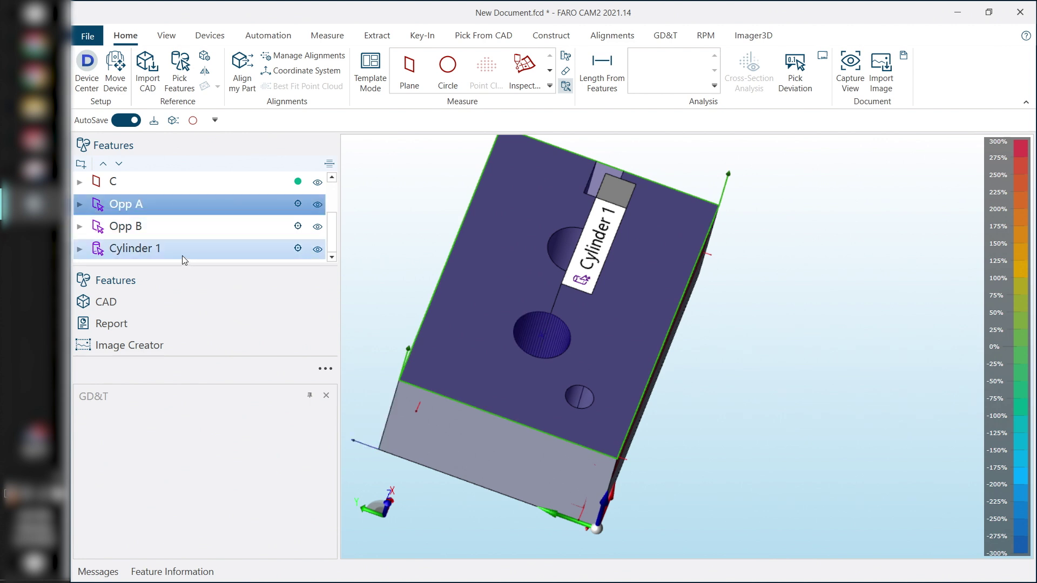
key("shift+Down")
left_click(182, 255, "shift")
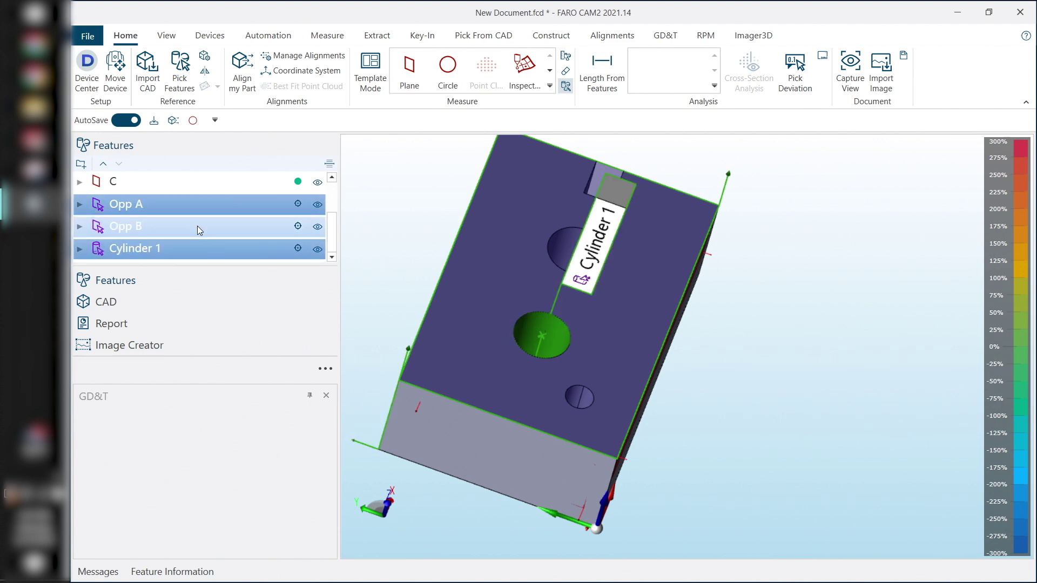
left_click(565, 57)
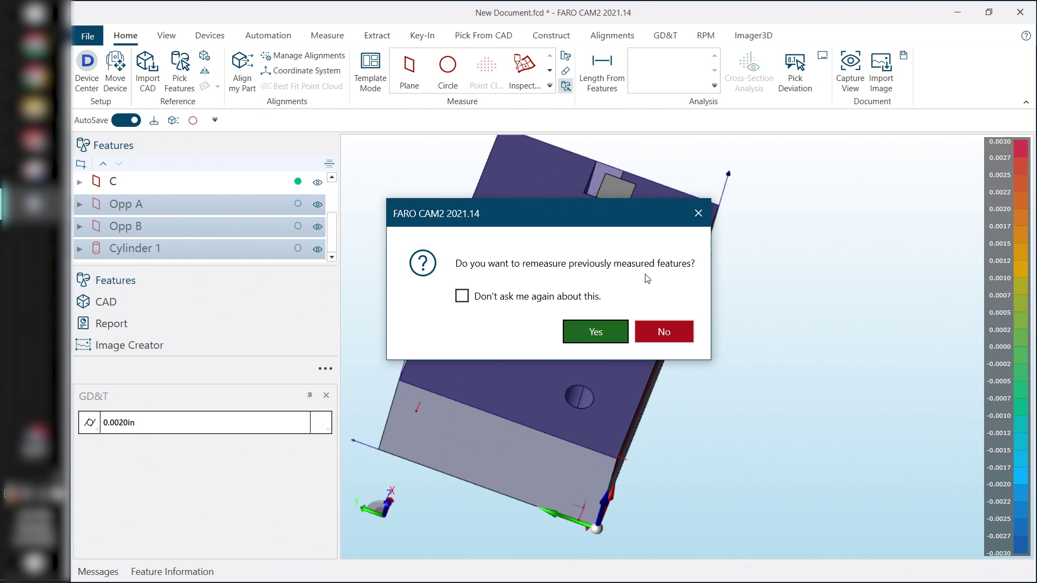
left_click(698, 214)
- Reopen the measurement window for Opp A with Show Feature Window
left_click(608, 189)
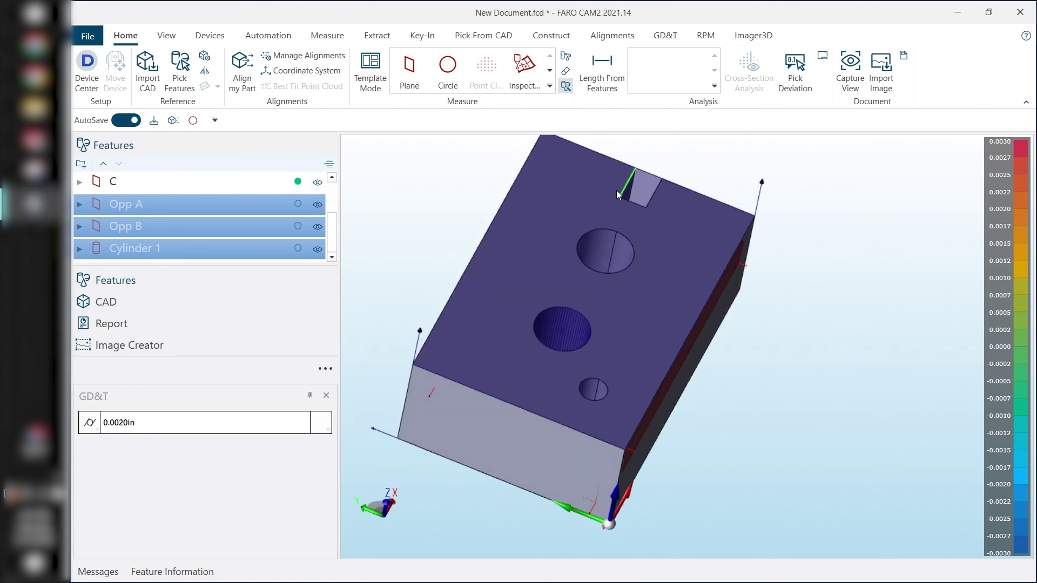
right_click(183, 214)
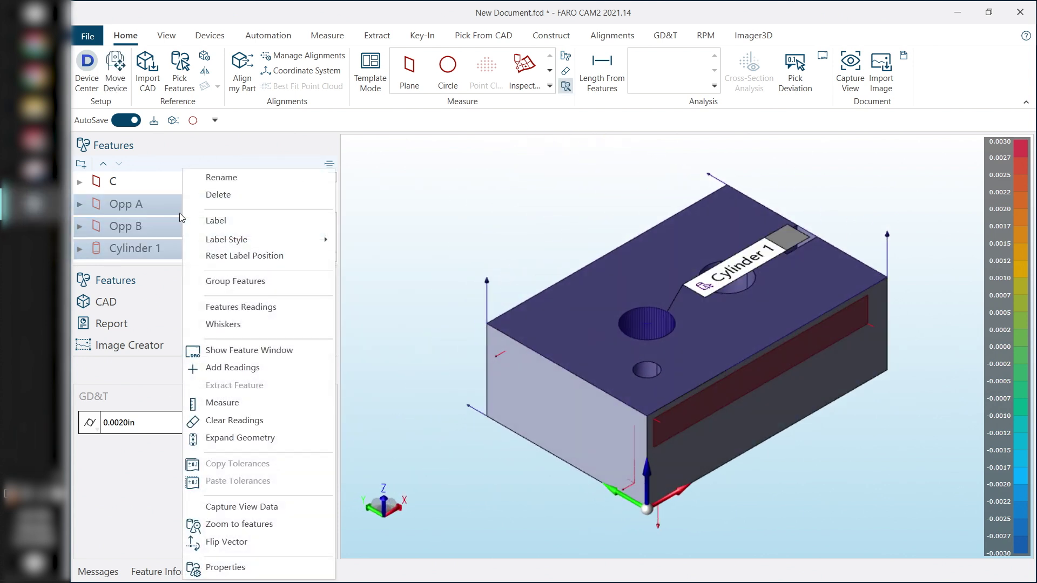
left_click(232, 367)
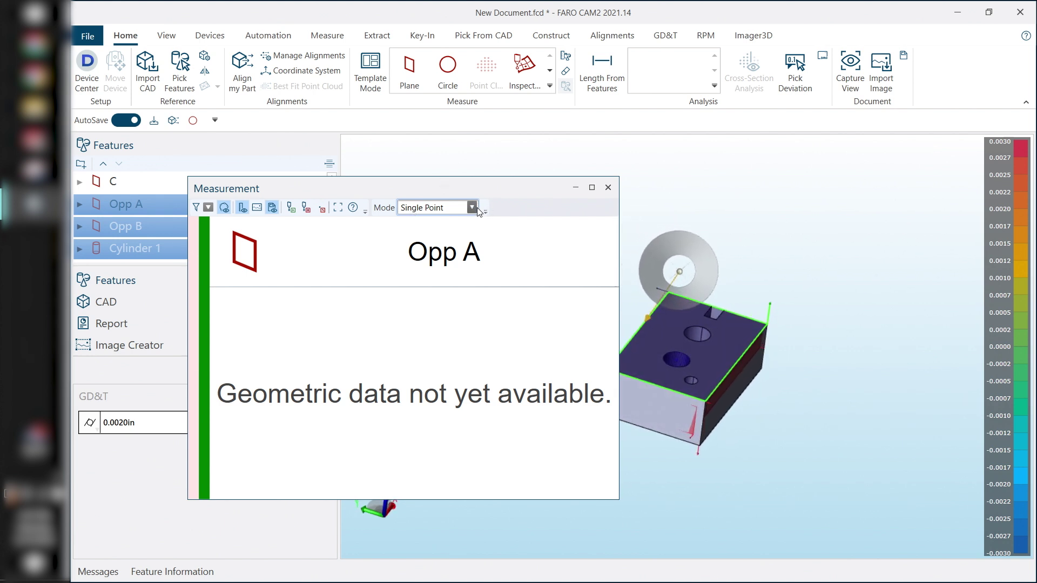
left_click(474, 207)
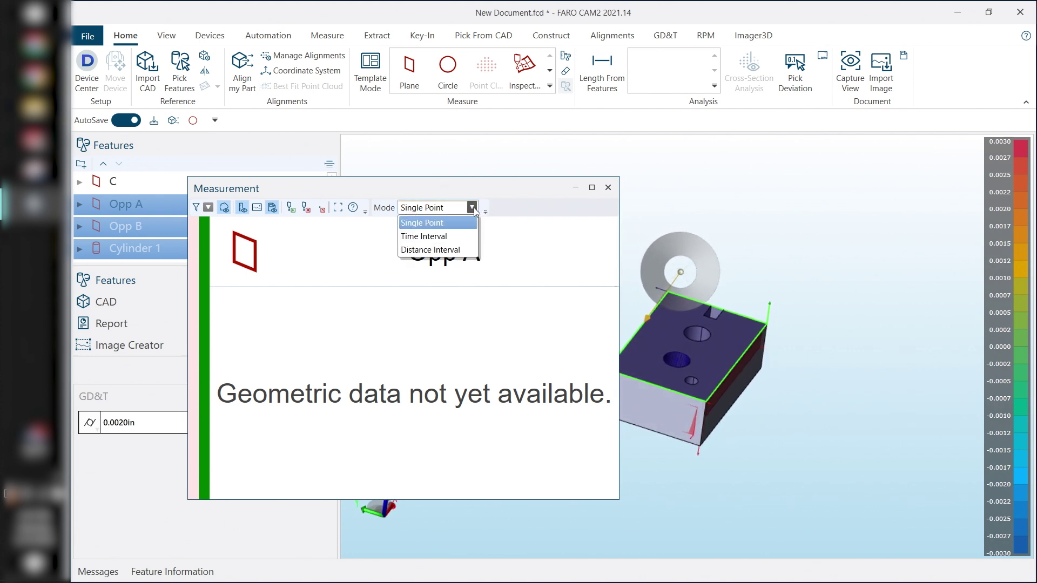
- Set sampling to Distance Interval (0.0100in) and probe Opp A, Opp B and Cylinder 1
left_click(452, 250)
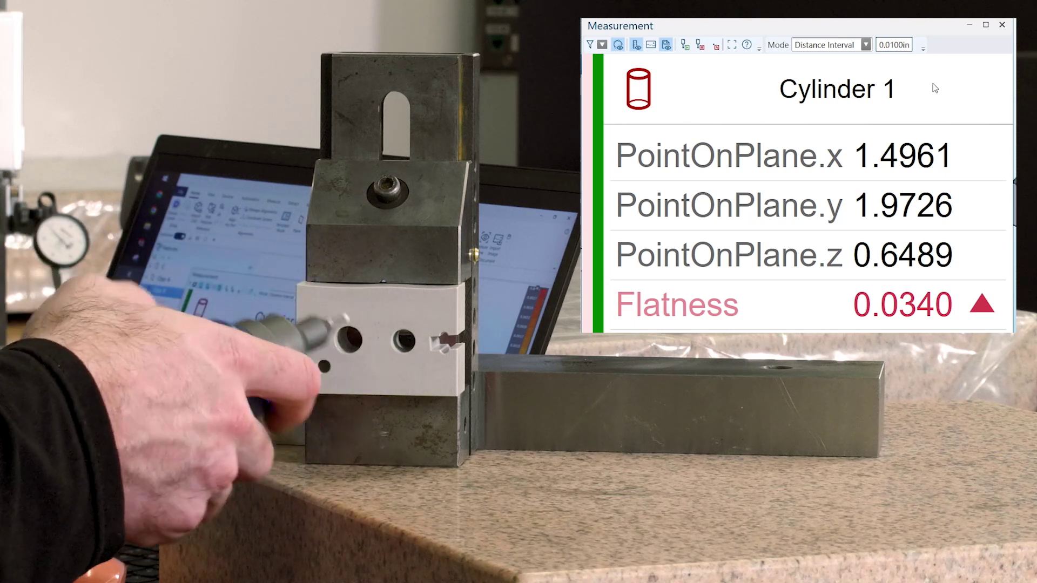
- Switch sampling back to Single Point and finish probing Cylinder 1
left_click(866, 45)
left_click(818, 54)
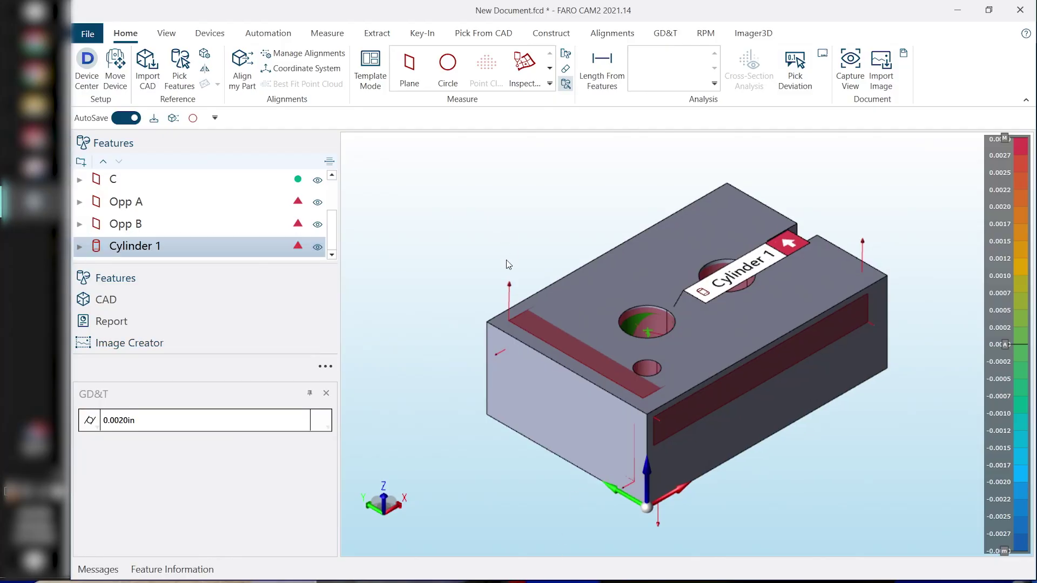
- Create Length 1 between planes A and Opp A
mouse_move(500, 235)
left_mouse_down()
mouse_move(509, 374)
mouse_move(459, 350)
left_mouse_up()
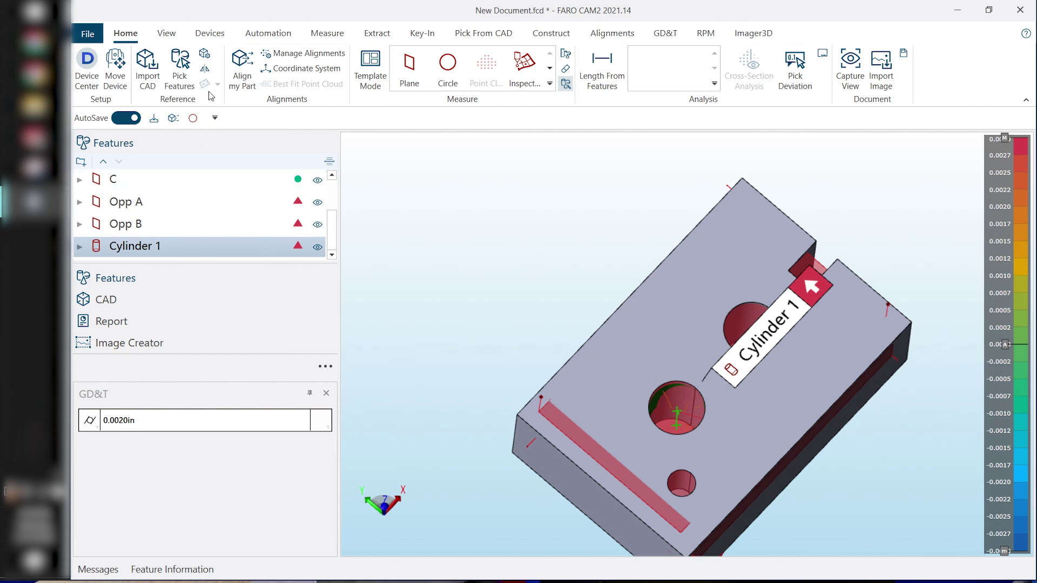
left_click(602, 77)
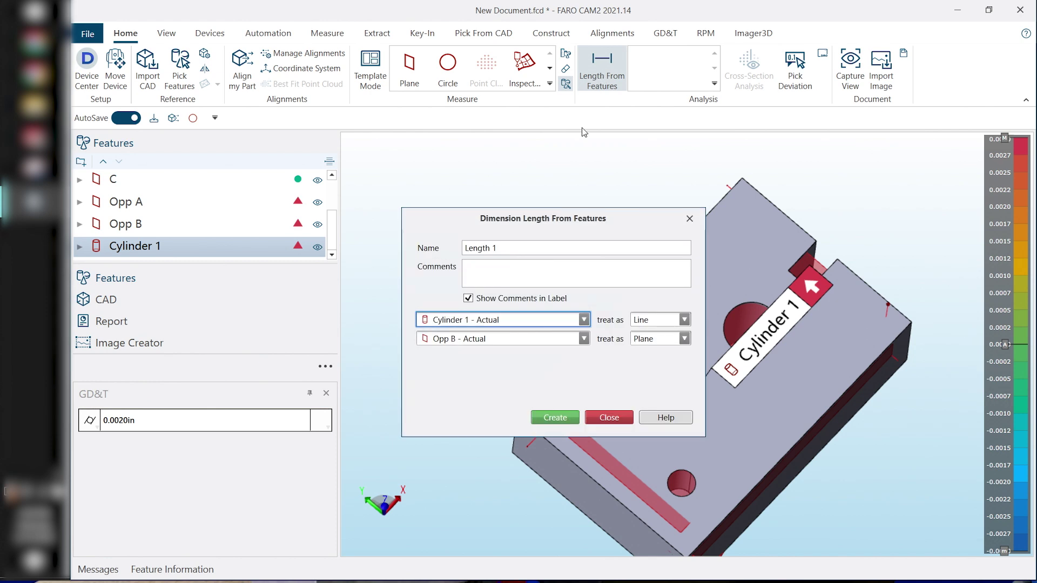
left_click(584, 320)
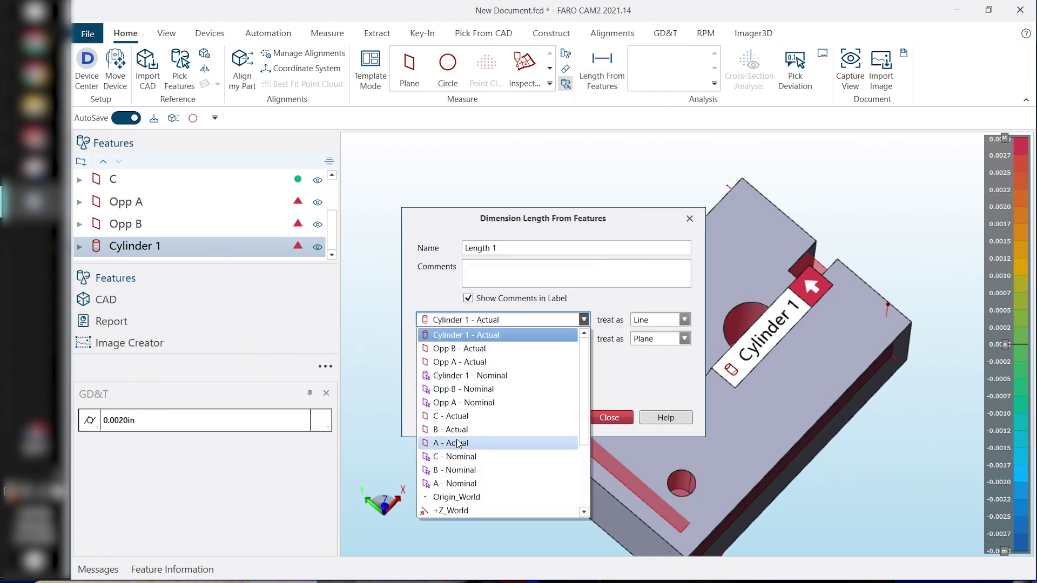
left_click(459, 444)
left_click(584, 338)
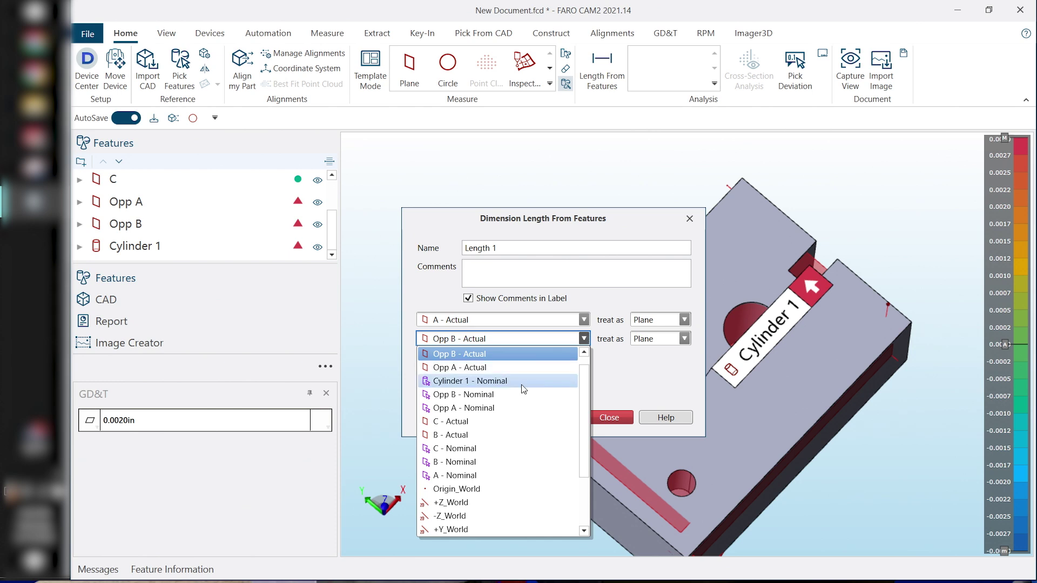
left_click(502, 372)
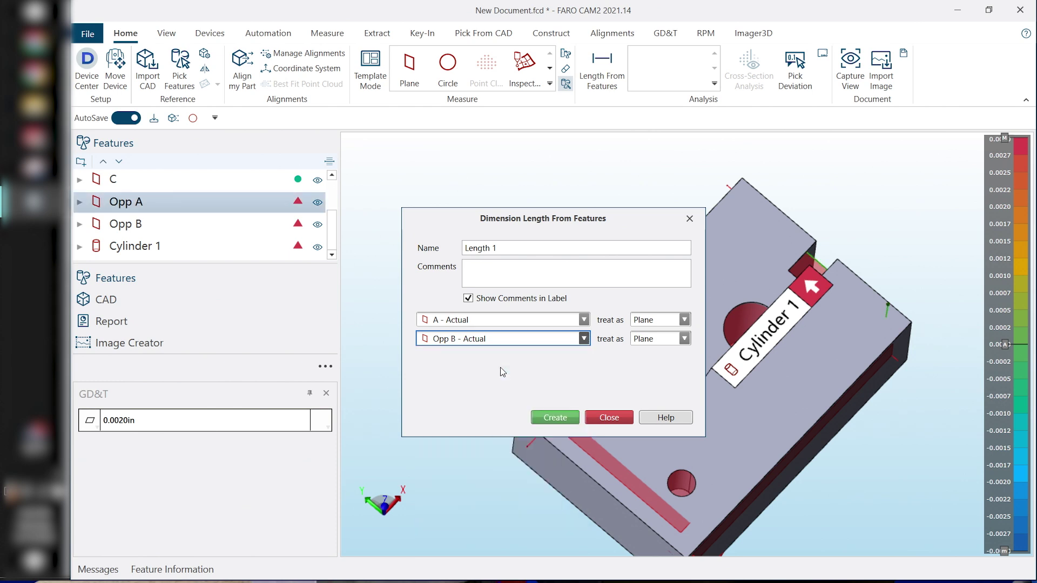
left_click(554, 417)
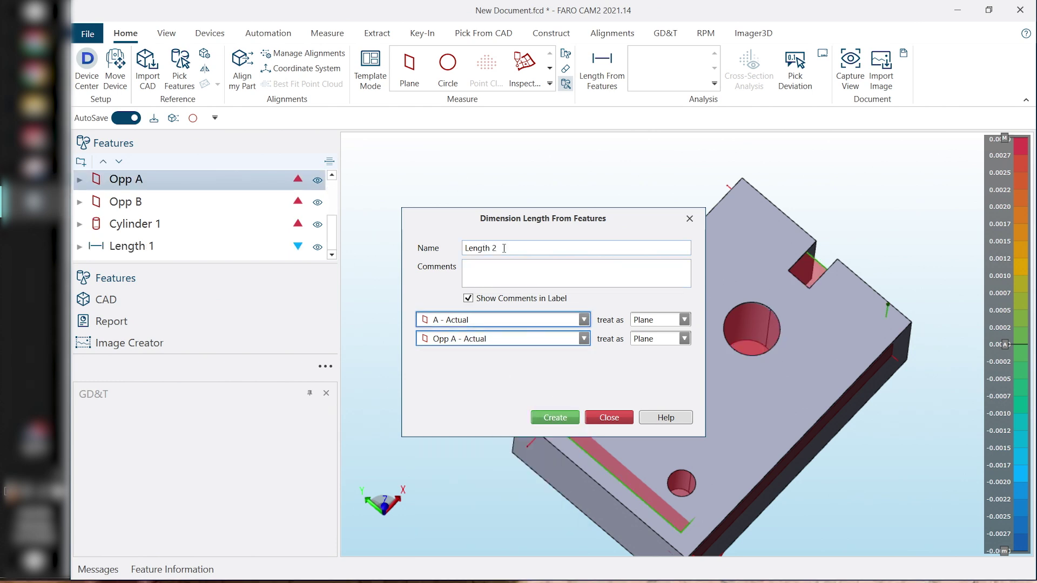
- Create Length 2 between planes B and Opp B, then close the length setup
left_click(584, 320)
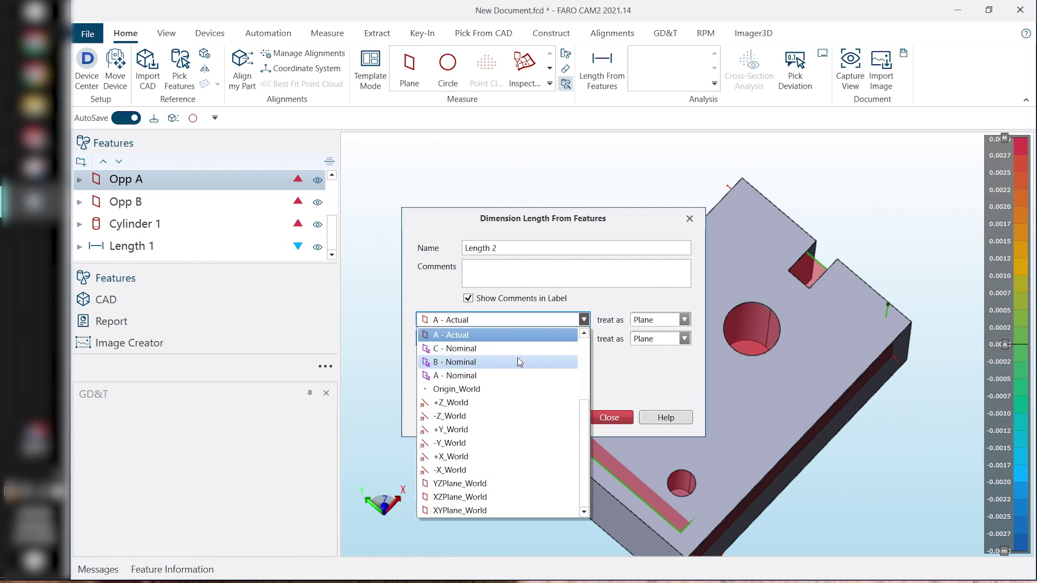
scroll(487, 428, "up", 3)
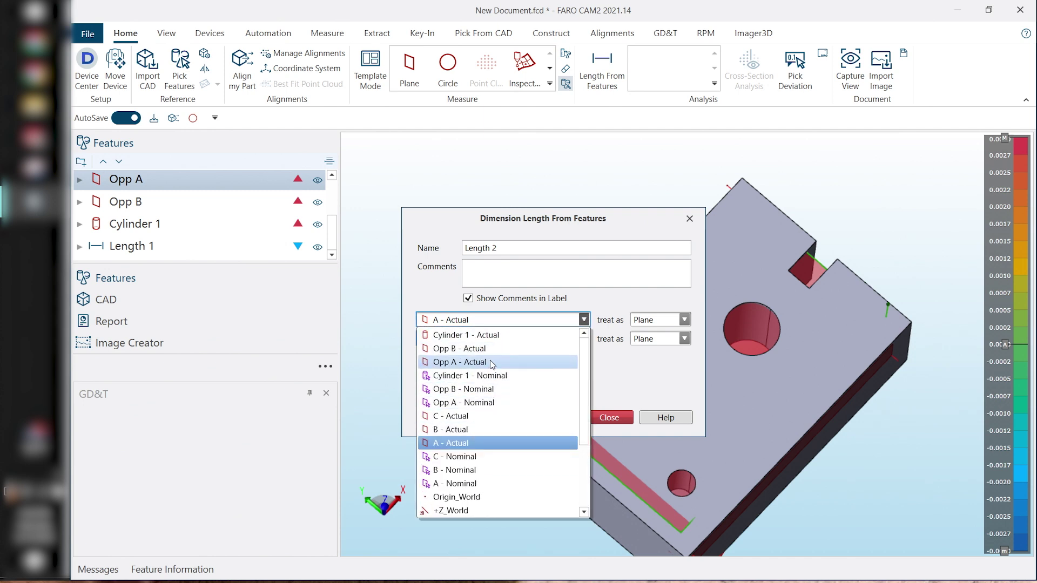
left_click(486, 429)
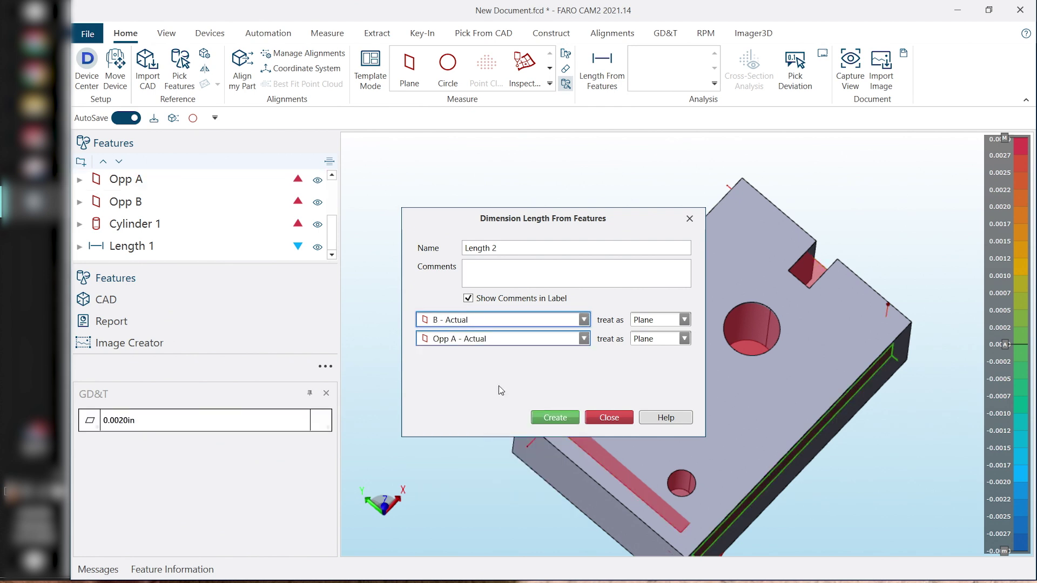
left_click(583, 339)
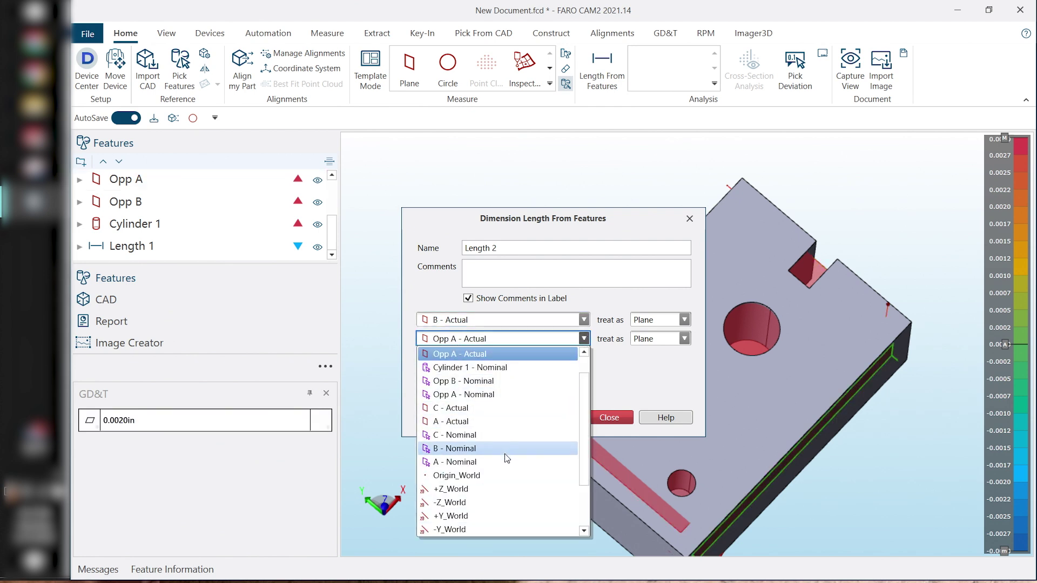
scroll(513, 402, "up", 2)
left_click(506, 367)
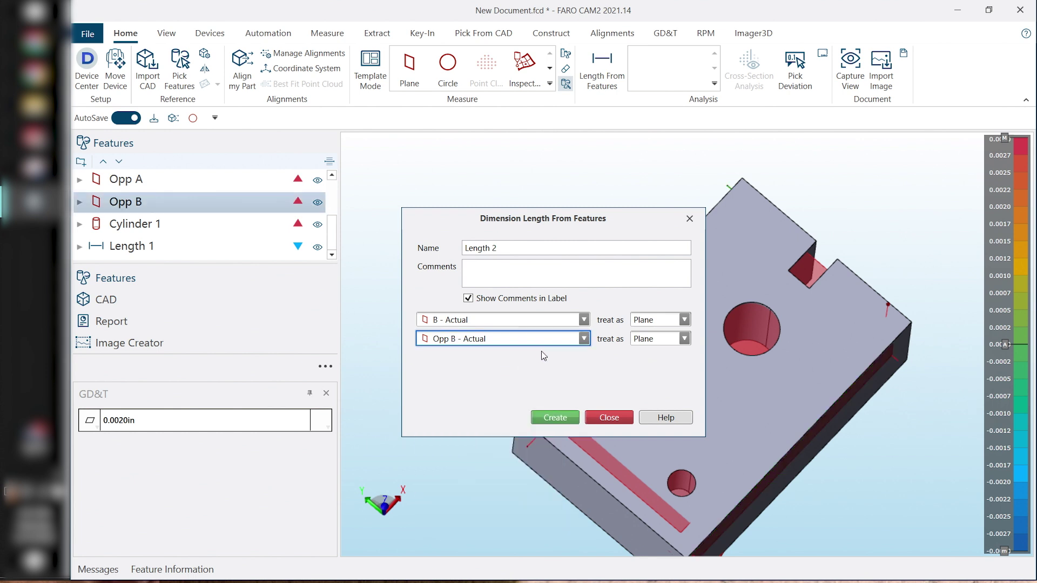
left_click(582, 338)
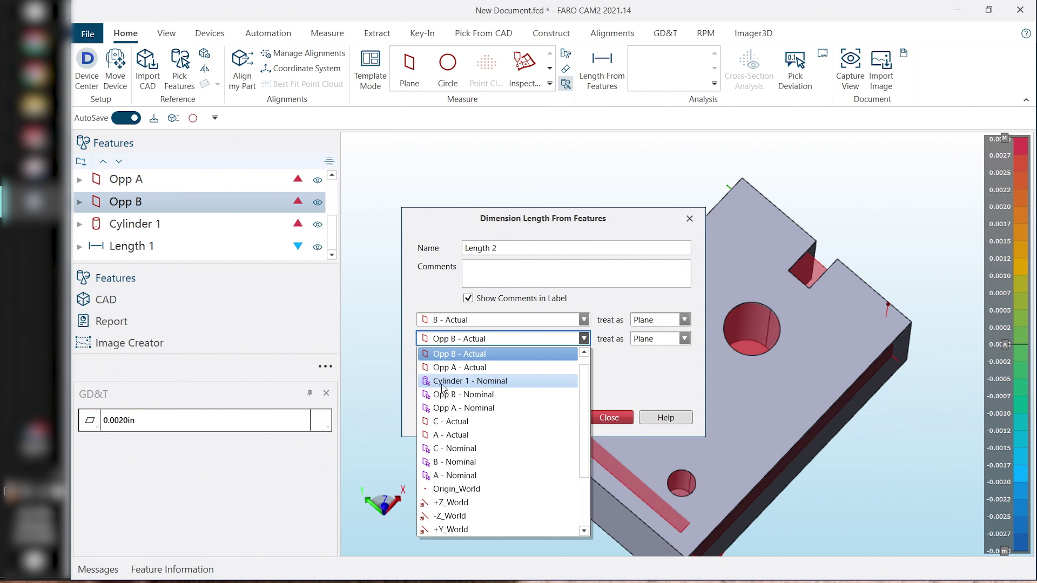
left_click(533, 318)
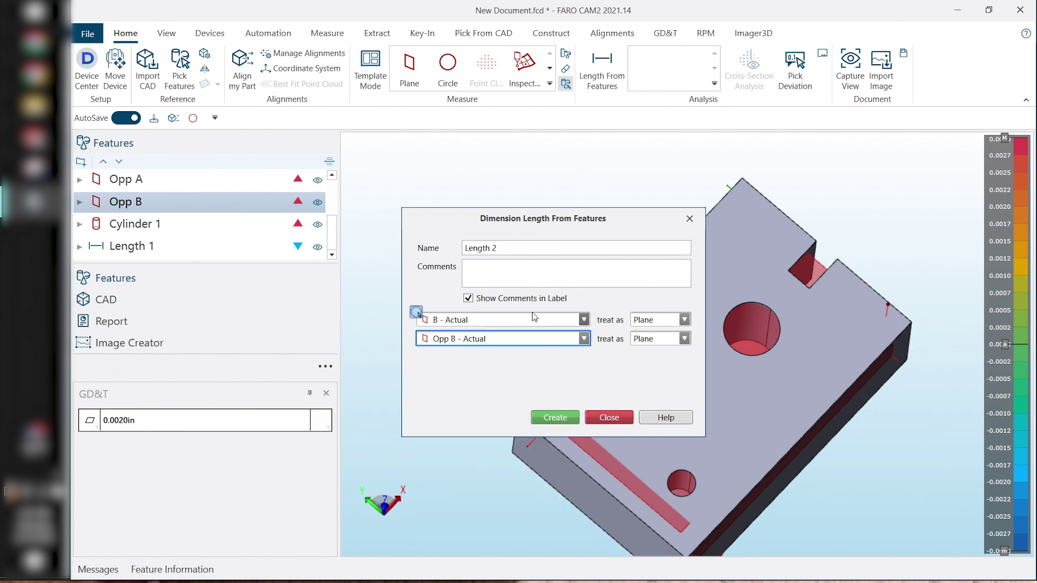
left_click(554, 419)
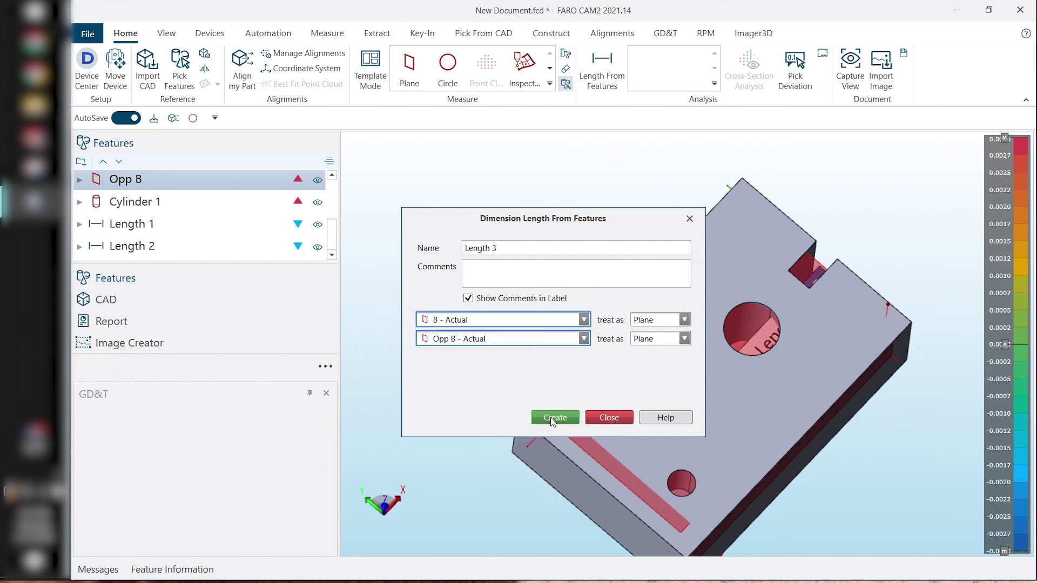
left_click(610, 417)
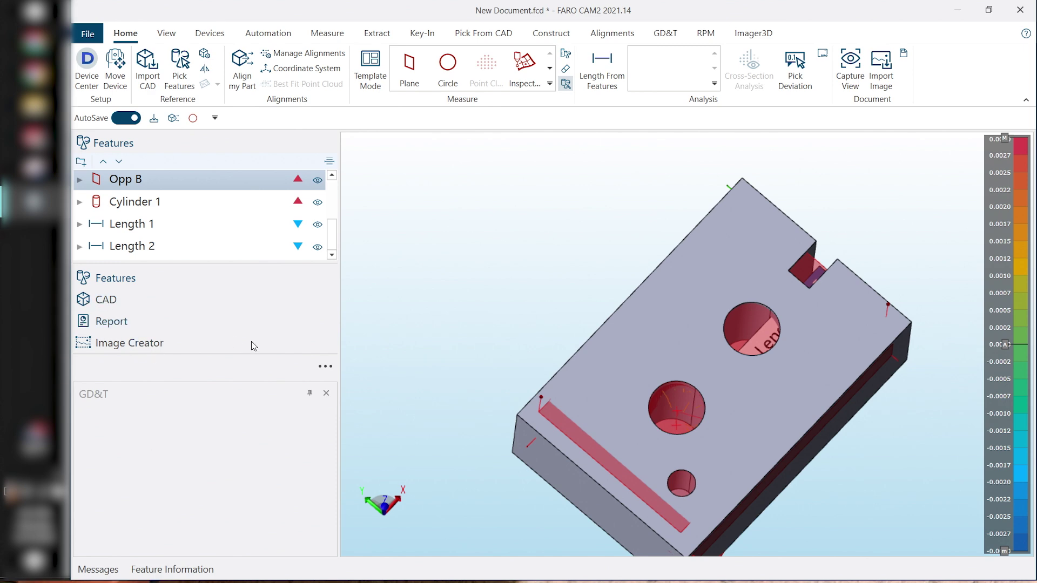
left_click(111, 321)
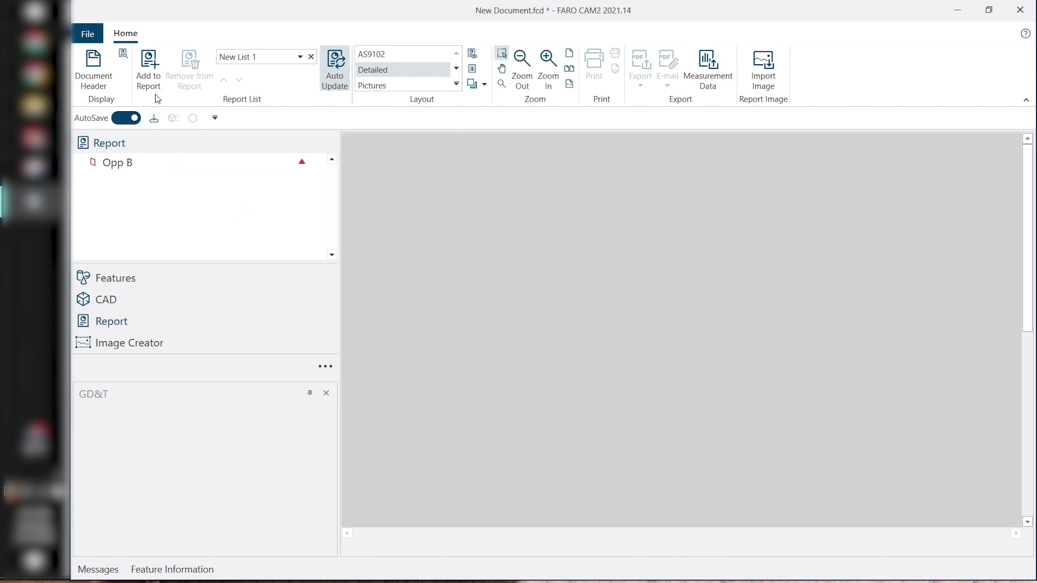
- Generate the report and add Cylinder 1, Length 1 and Length 2 to it
left_click(148, 78)
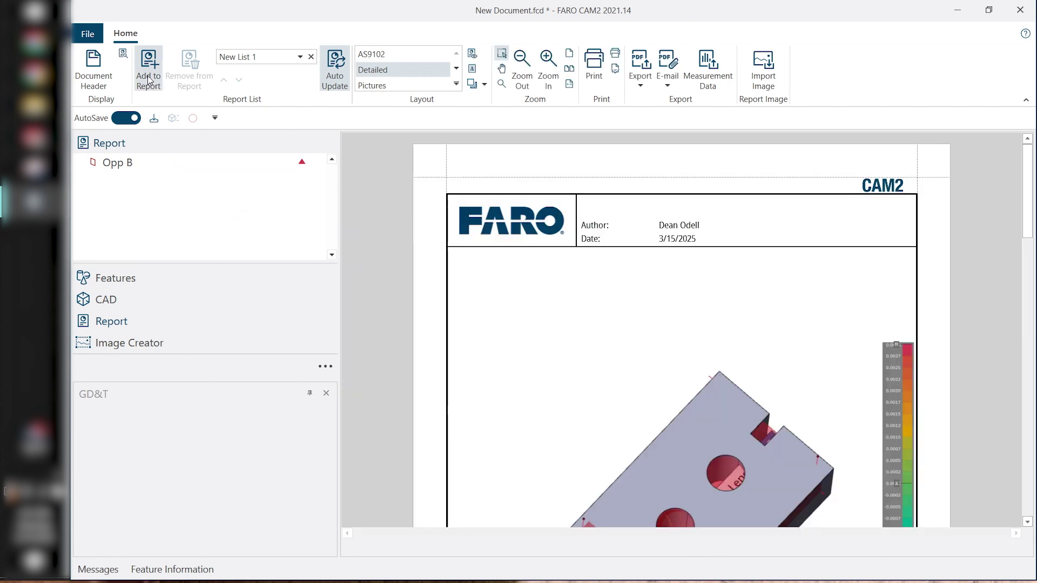
left_click(148, 77)
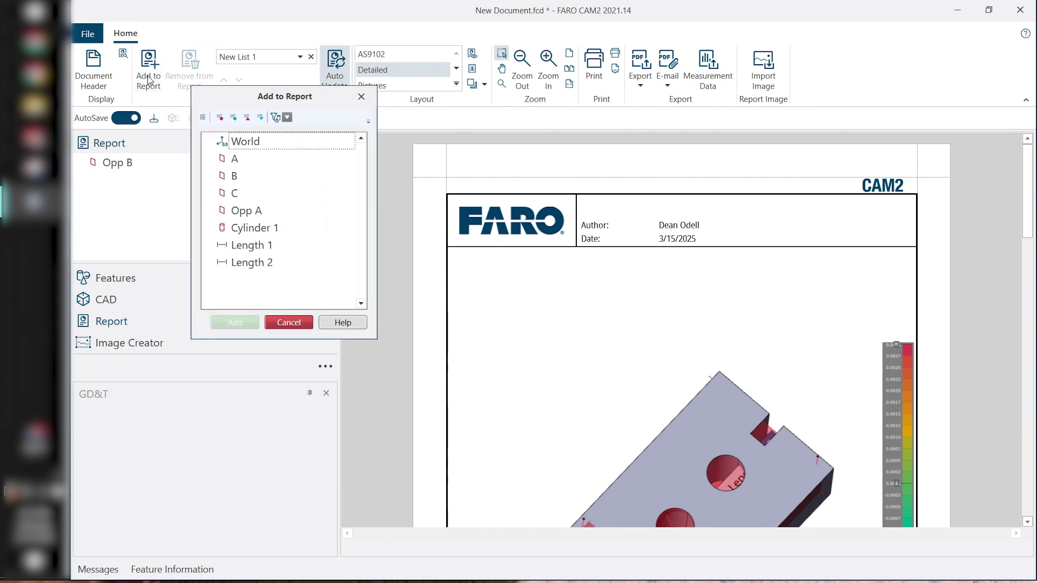
left_click(245, 246)
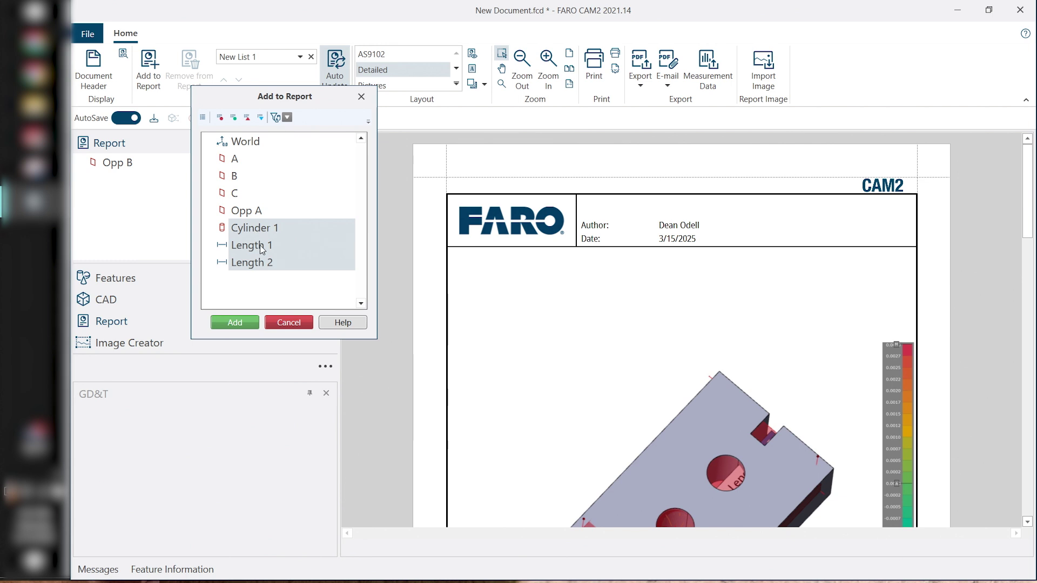
left_click(237, 322)
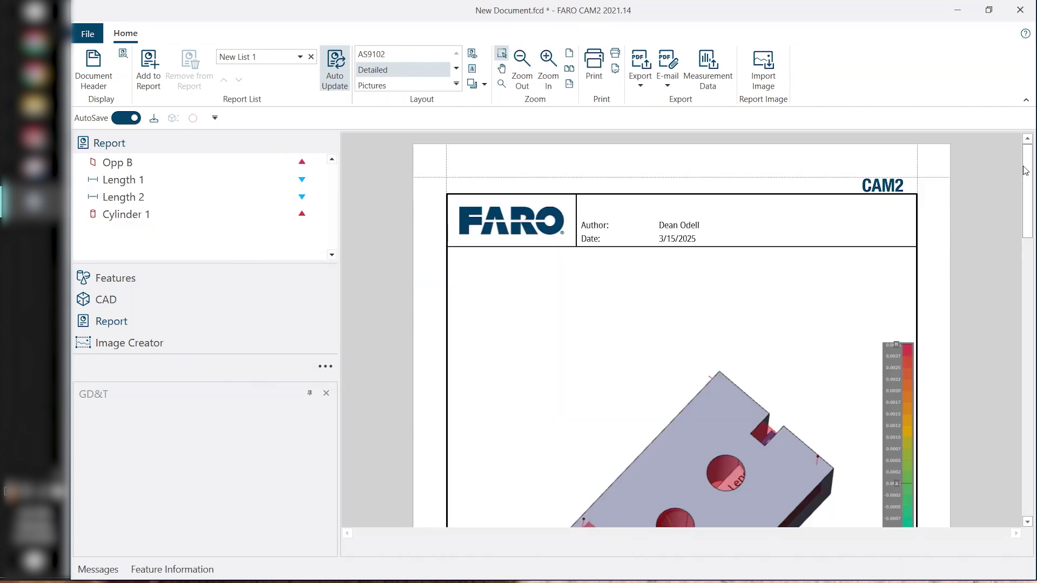
left_click_drag(1025, 169, 1022, 356)
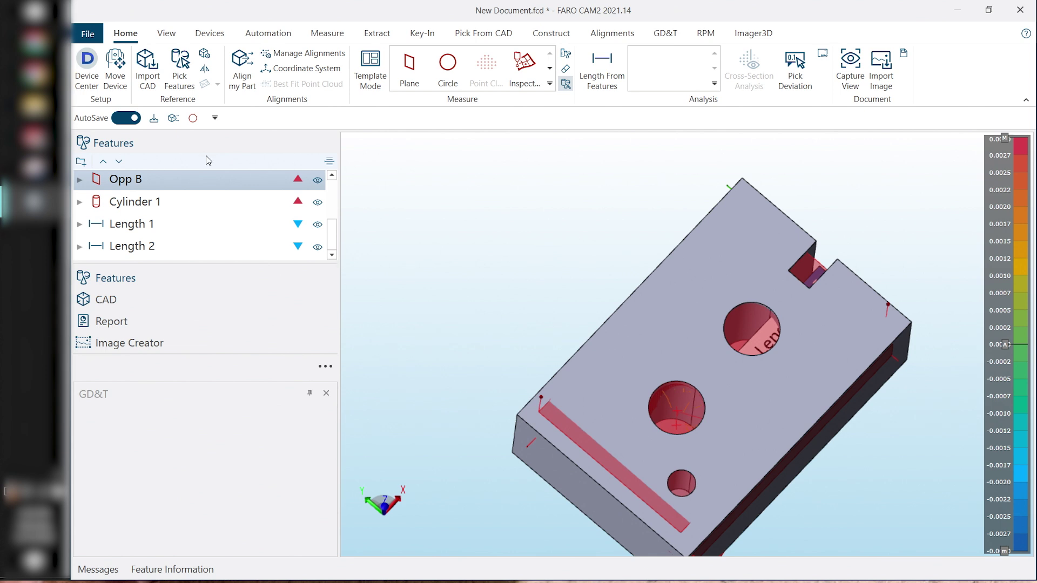
scroll(217, 215, "up", 3)
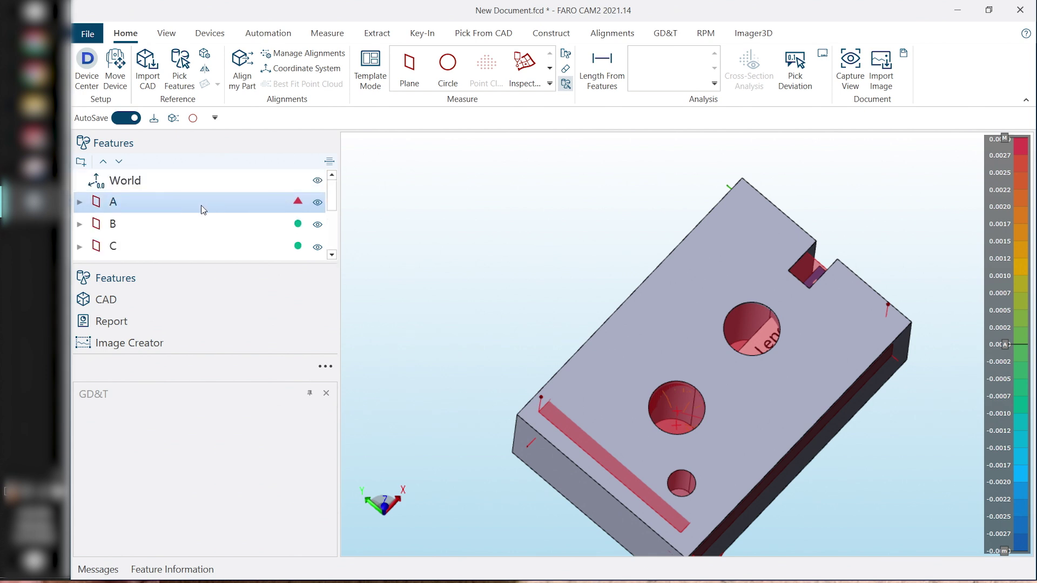
- Switch to the GD&T ribbon to show the datum and tolerance tools
left_click(665, 33)
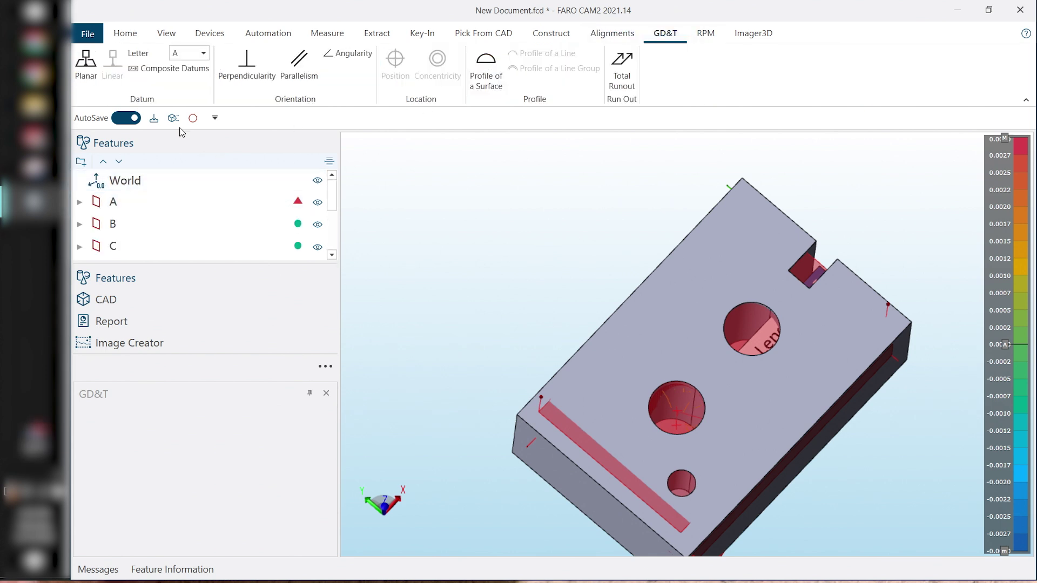